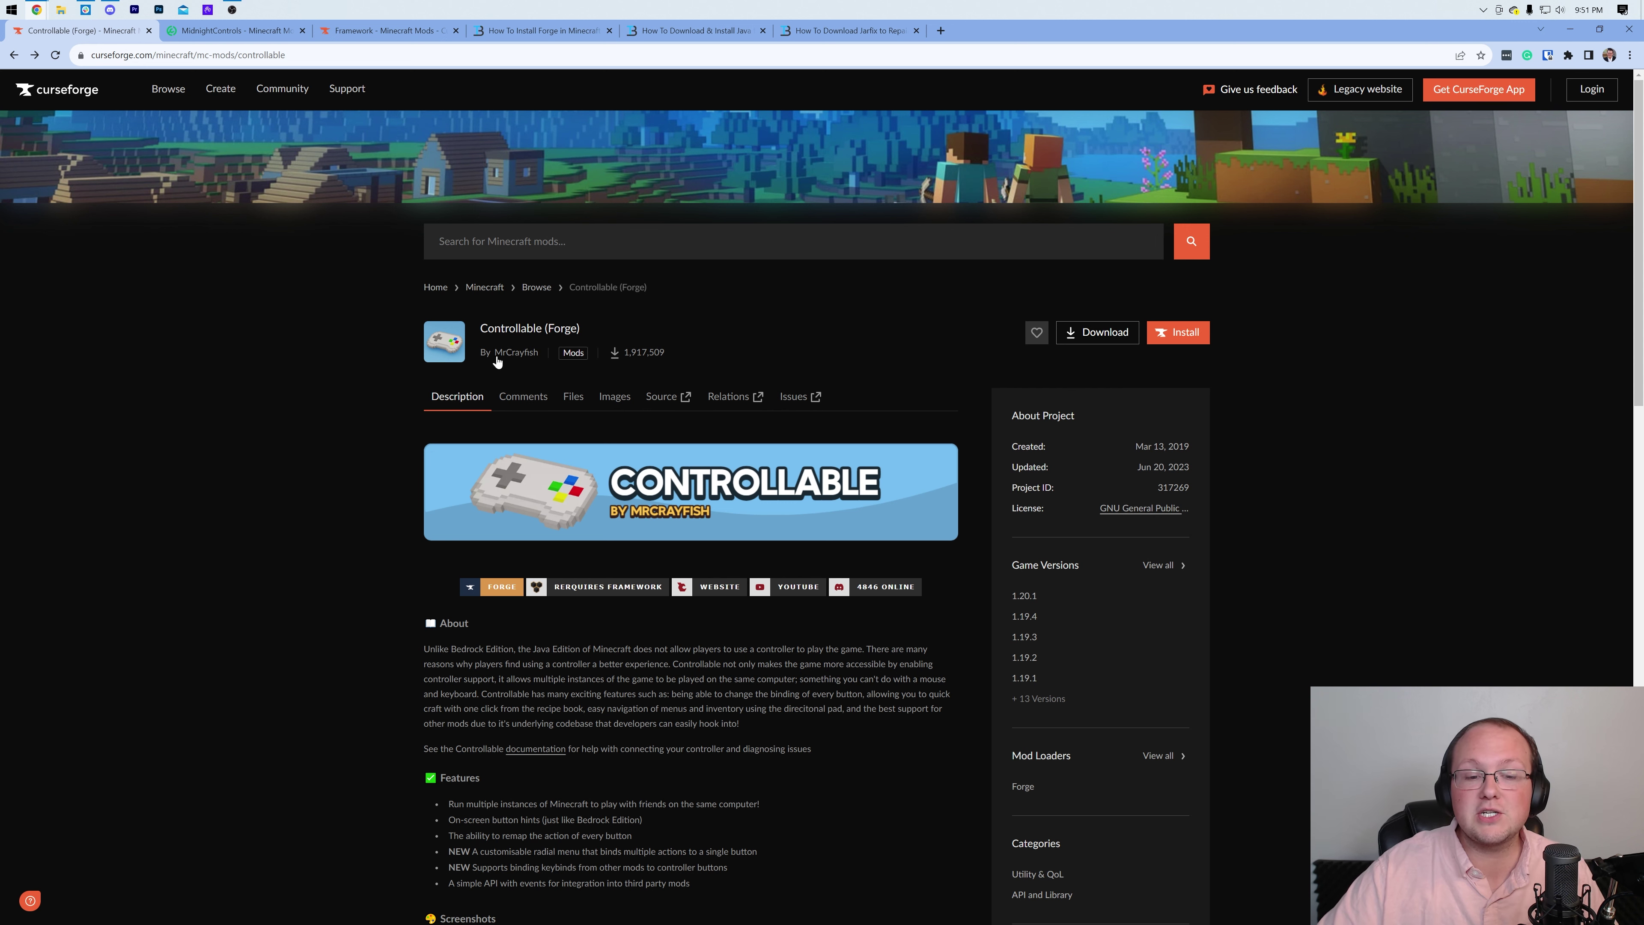
# Step: Look over Modrinth's MidnightControls page, a Fabric/Quilt controller mod up to 1.20.1, then return to Controllable
pyautogui.moveTo(578, 329); pyautogui.dragTo(553, 329)
pyautogui.click(617, 329)
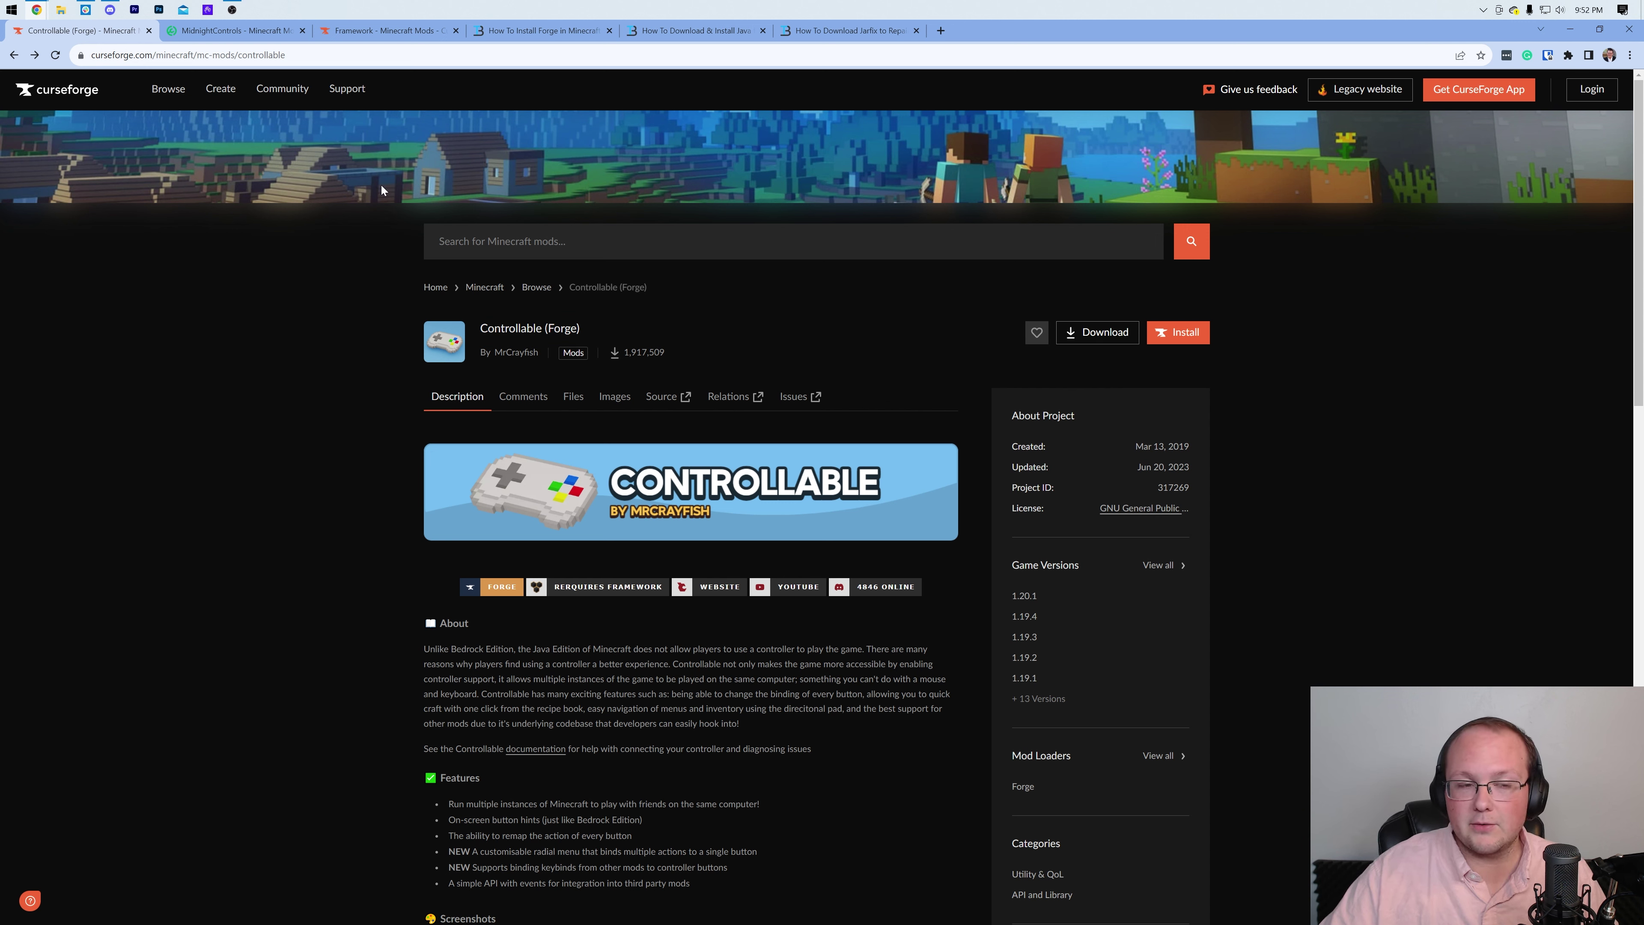
pyautogui.click(235, 33)
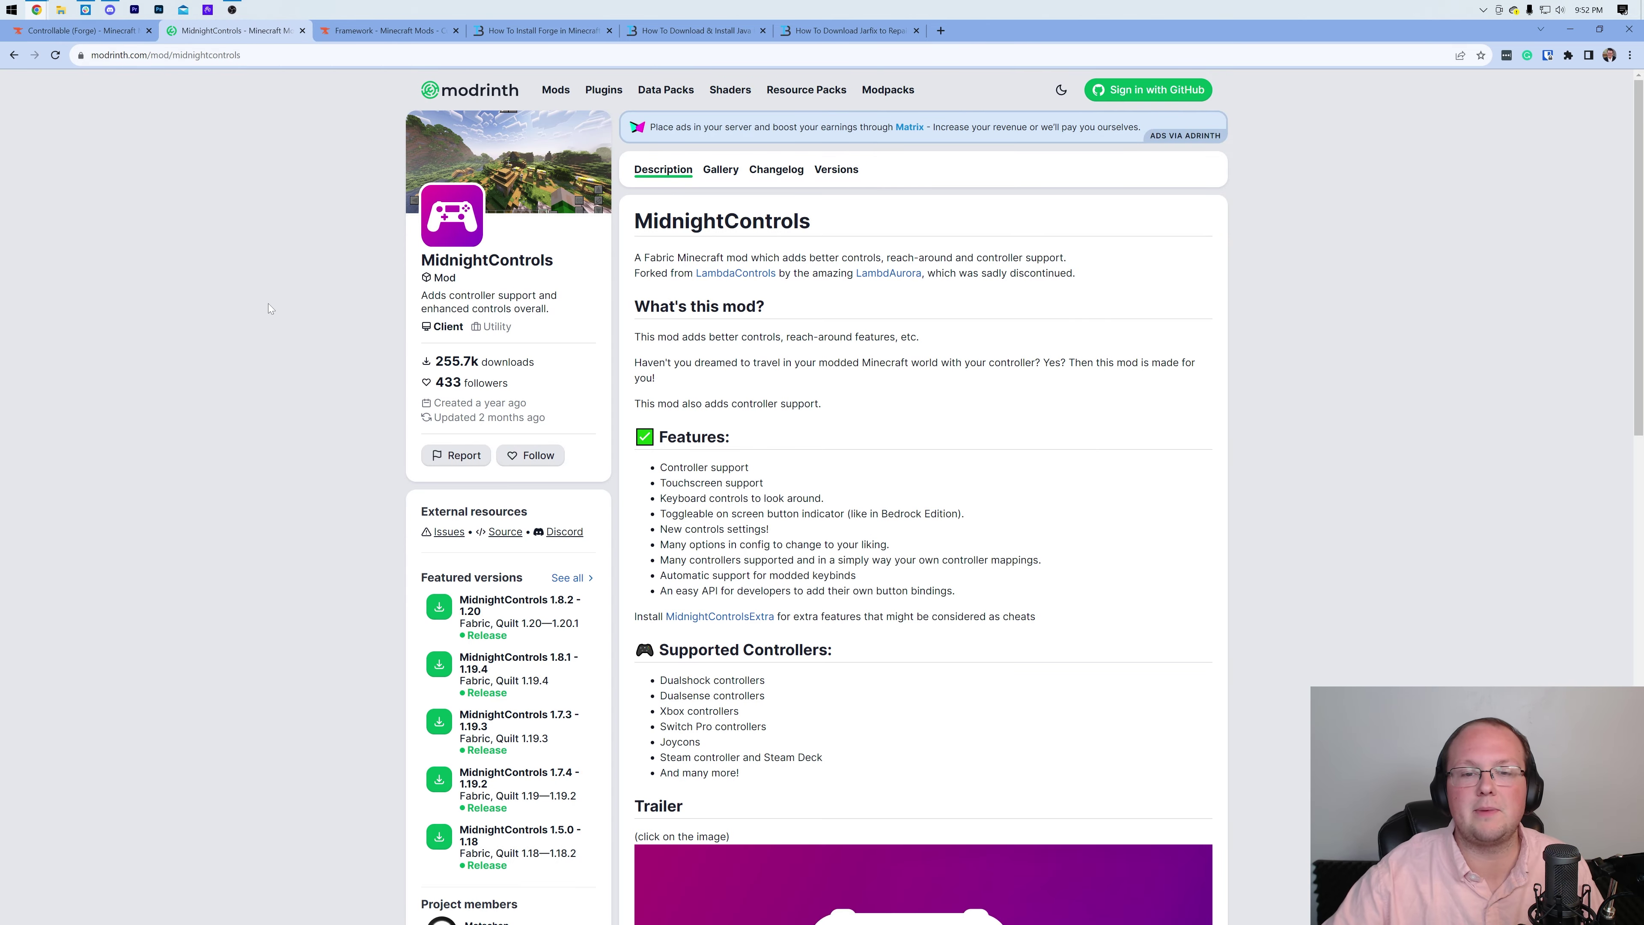
pyautogui.scroll(-2, 274, 303)
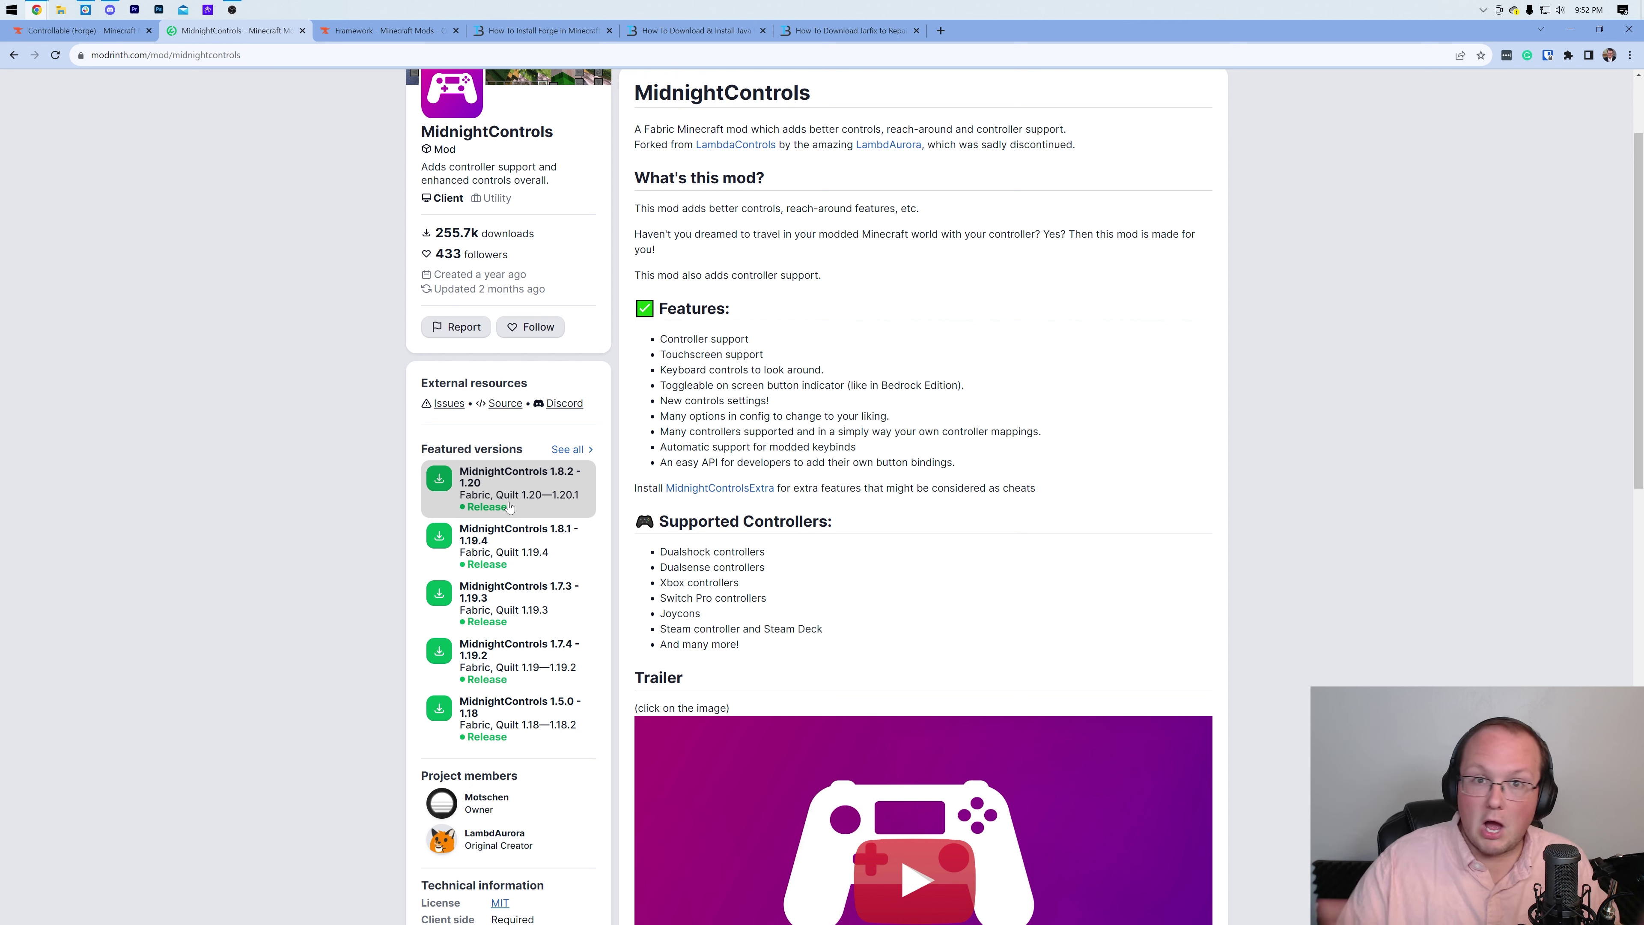
pyautogui.scroll(2, 618, 183)
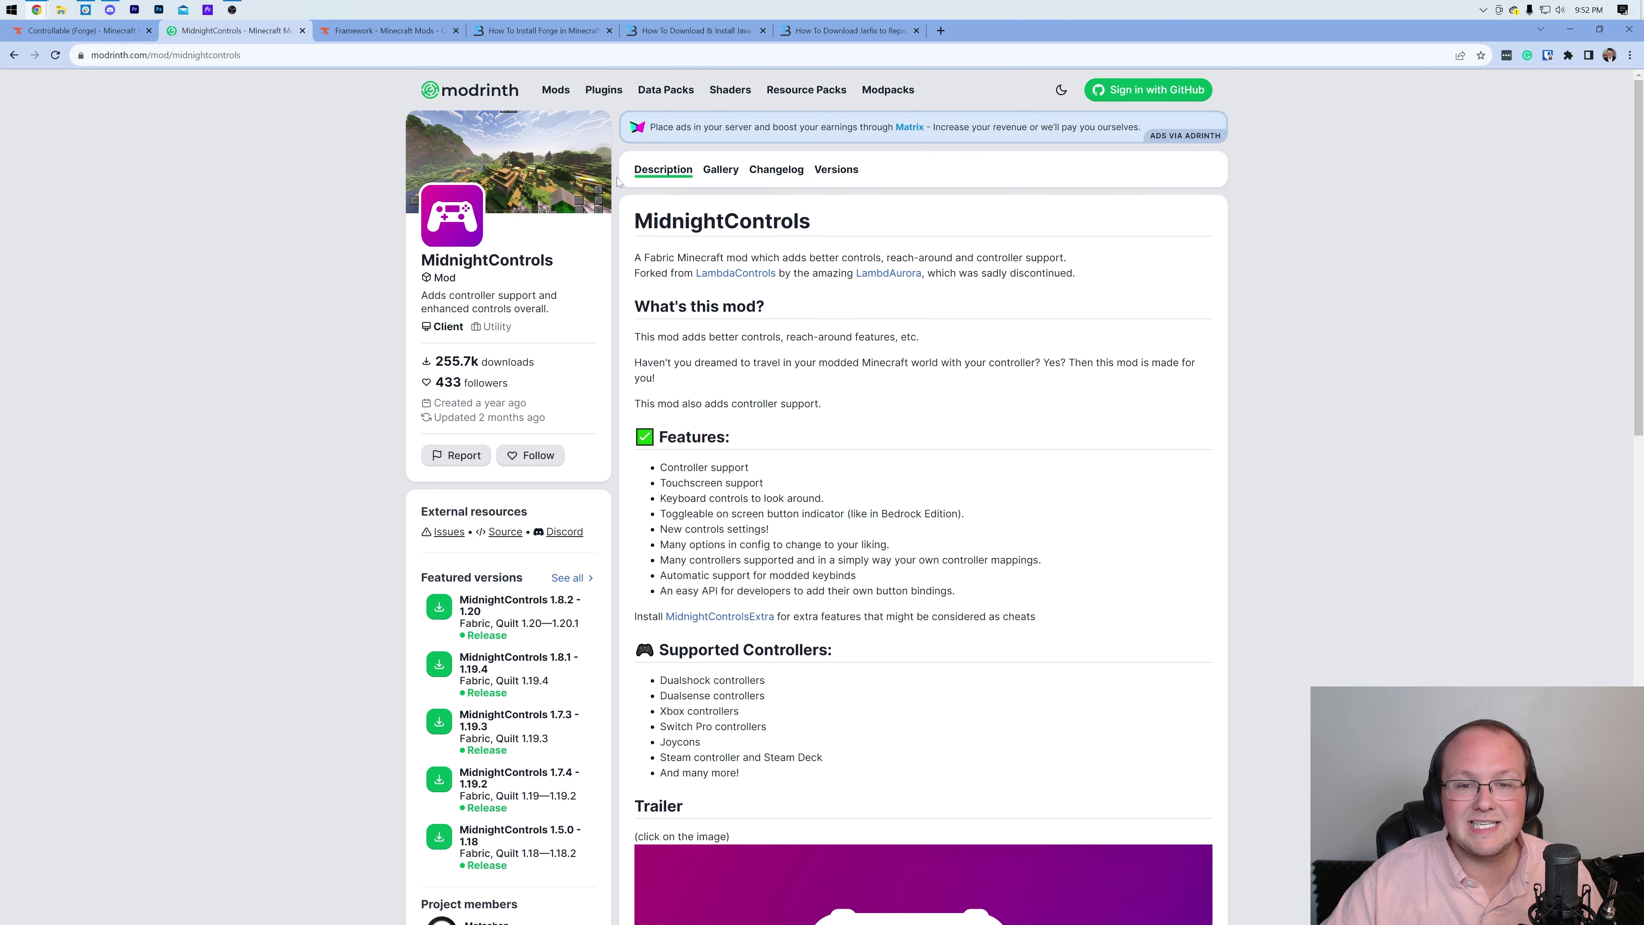
pyautogui.moveTo(844, 231); pyautogui.dragTo(642, 238)
pyautogui.click(641, 239)
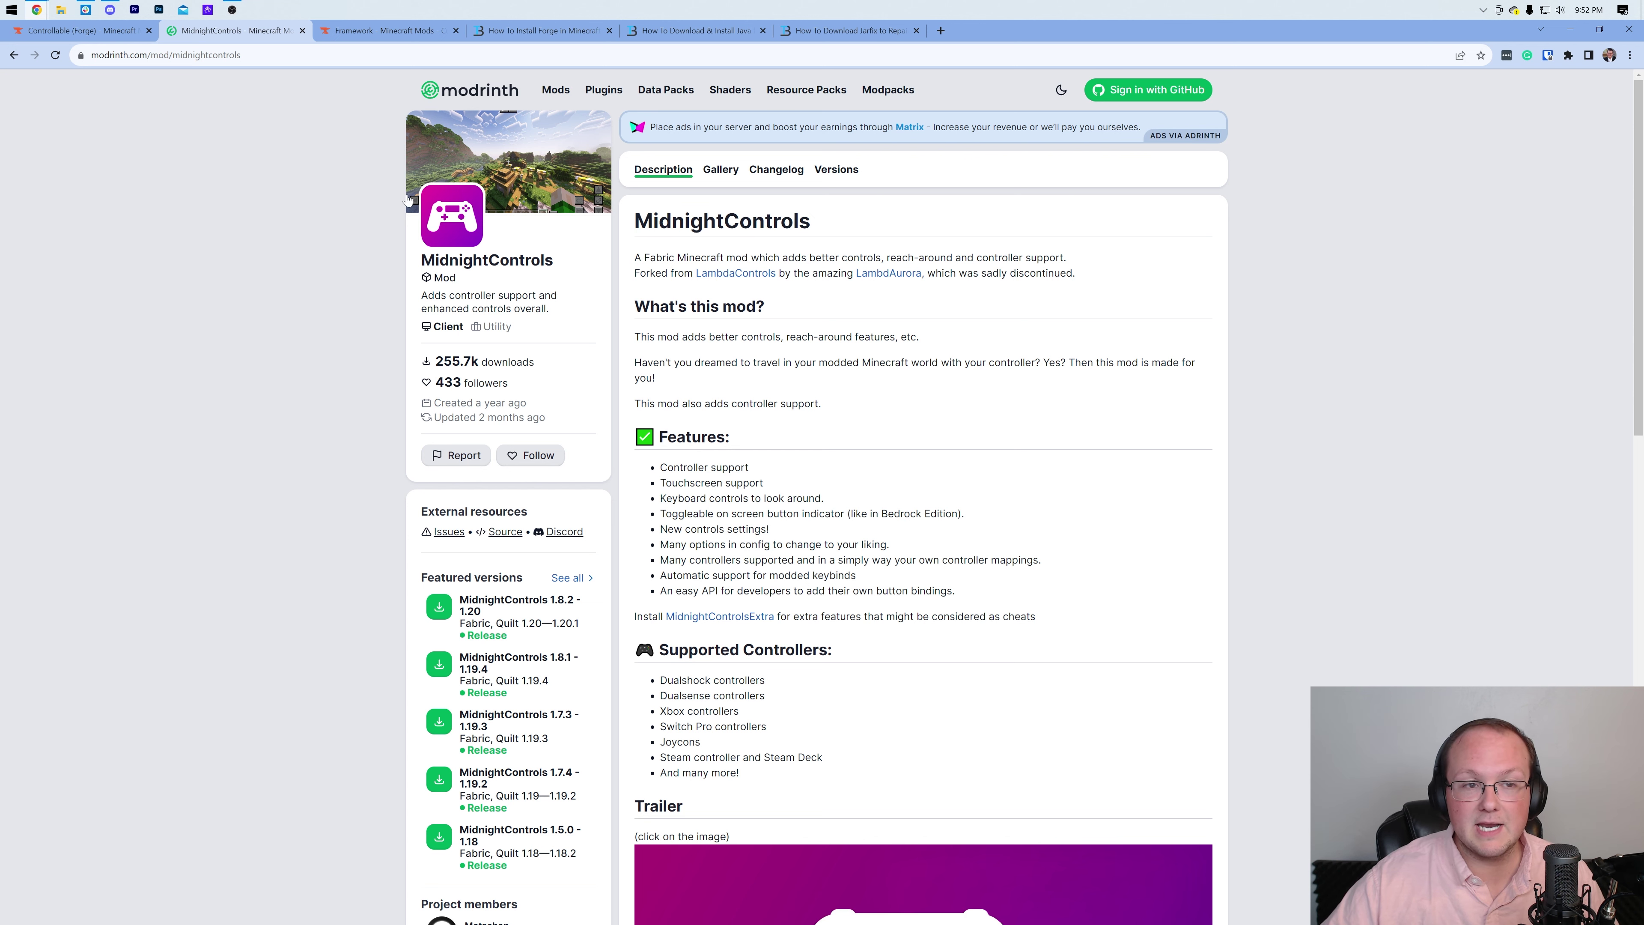
pyautogui.click(76, 33)
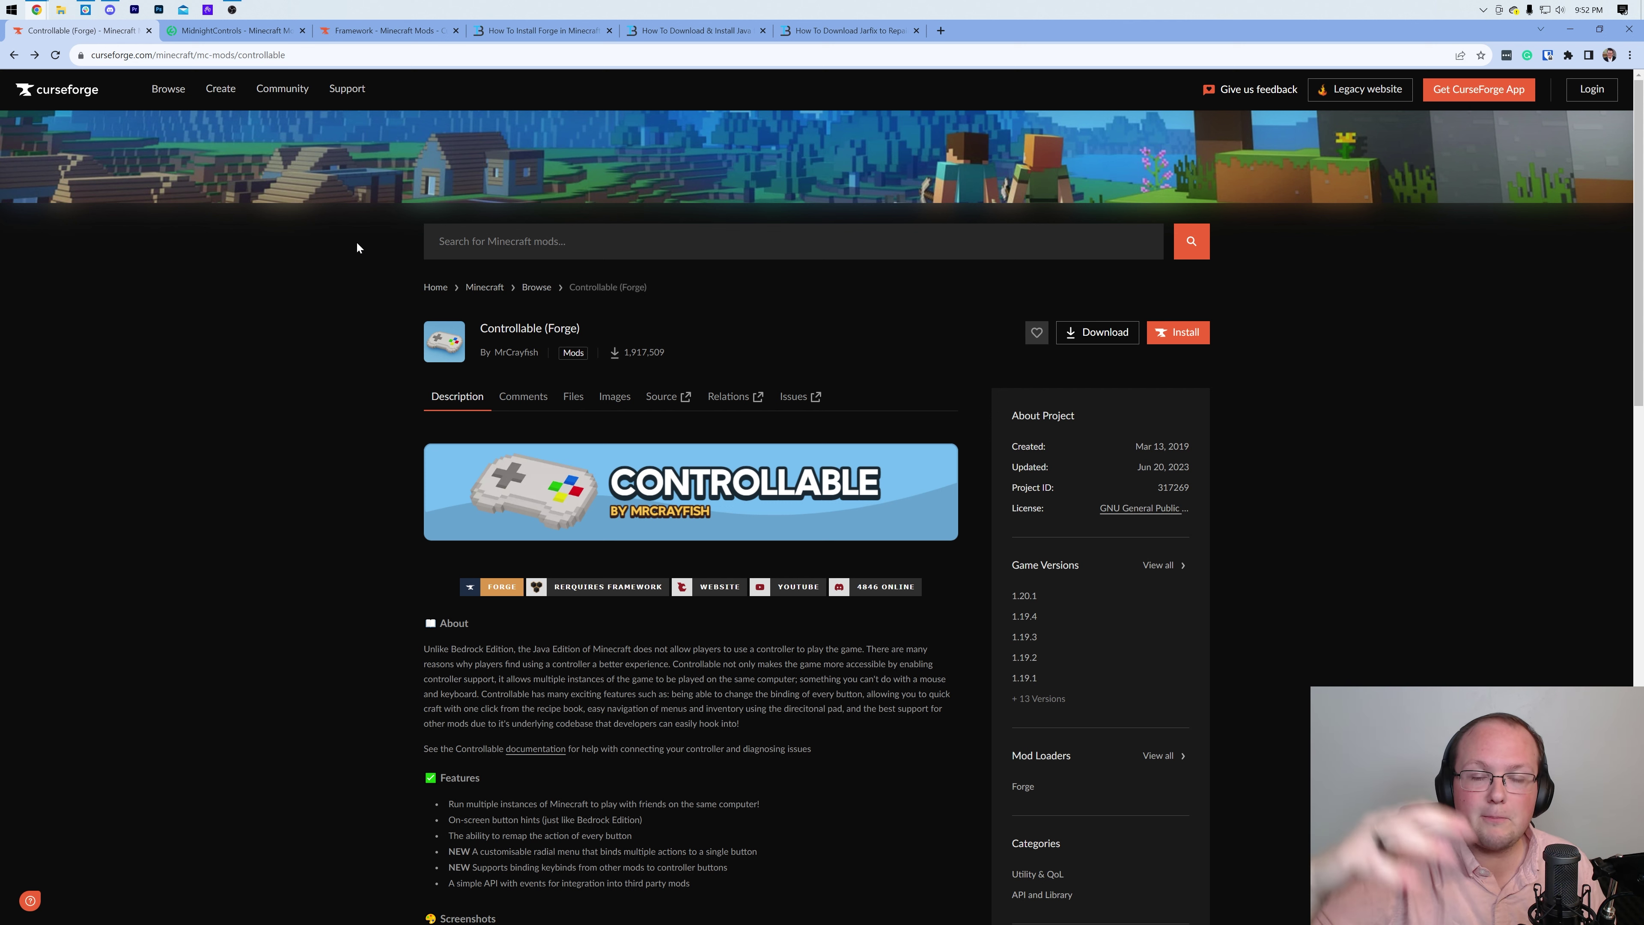
# Step: Show Controllable's CurseForge Files list, with 0.20.3 for 1.20.1 Forge at the top
pyautogui.moveTo(481, 334); pyautogui.dragTo(581, 326)
pyautogui.click(581, 327)
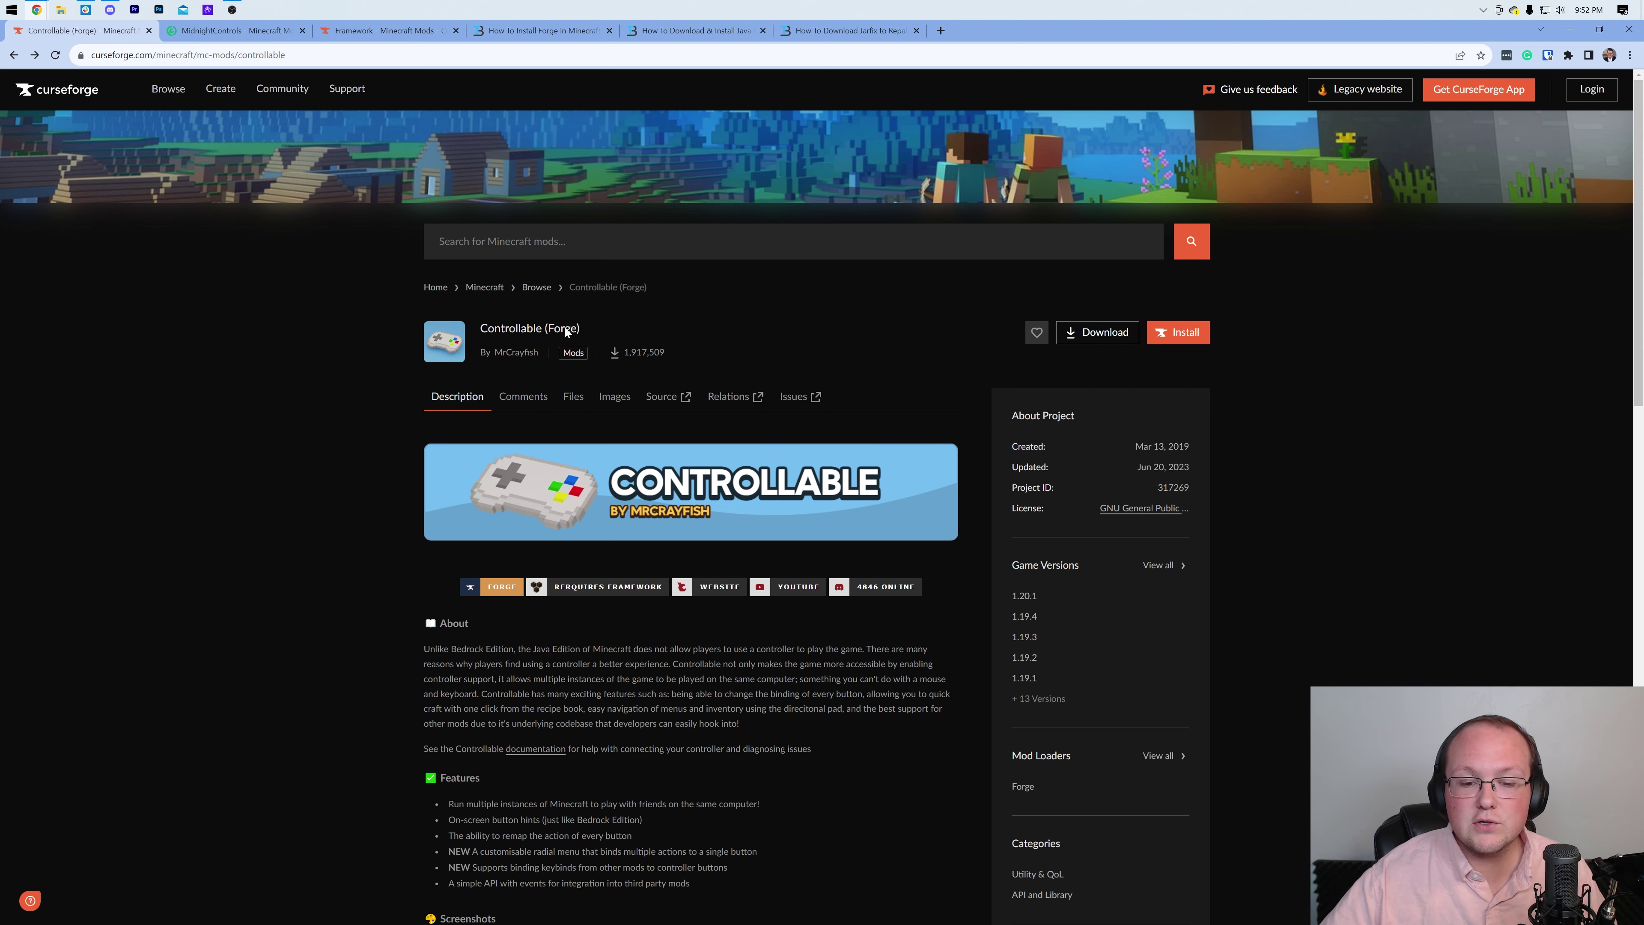
pyautogui.scroll(-5, 690, 397)
pyautogui.scroll(5, 952, 421)
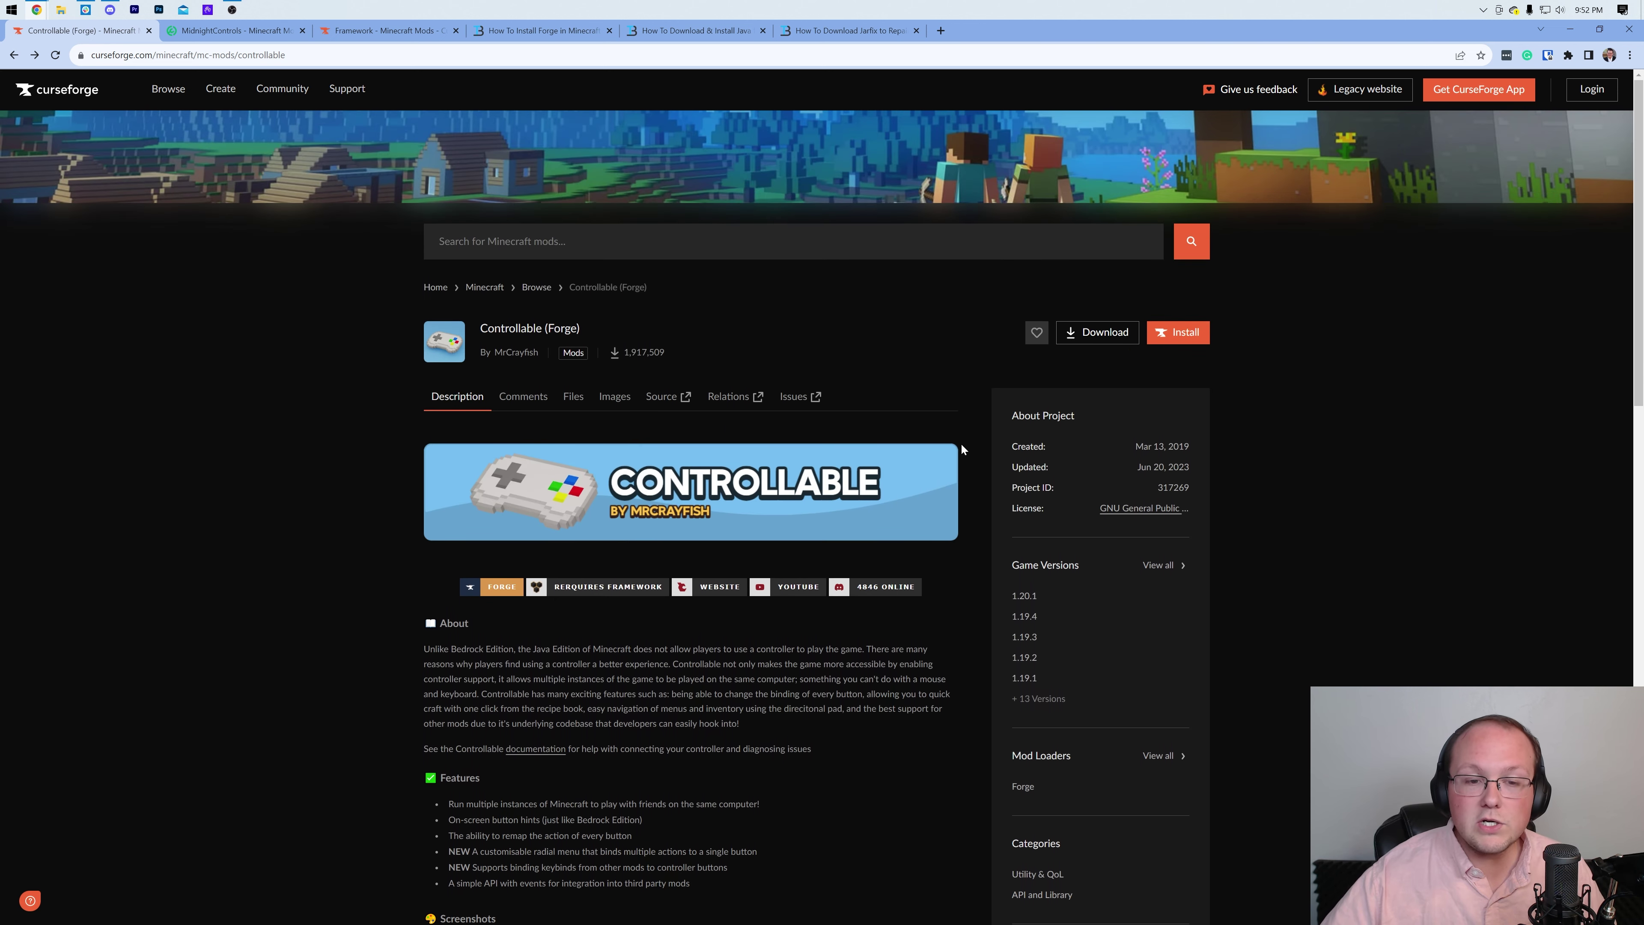
pyautogui.click(566, 405)
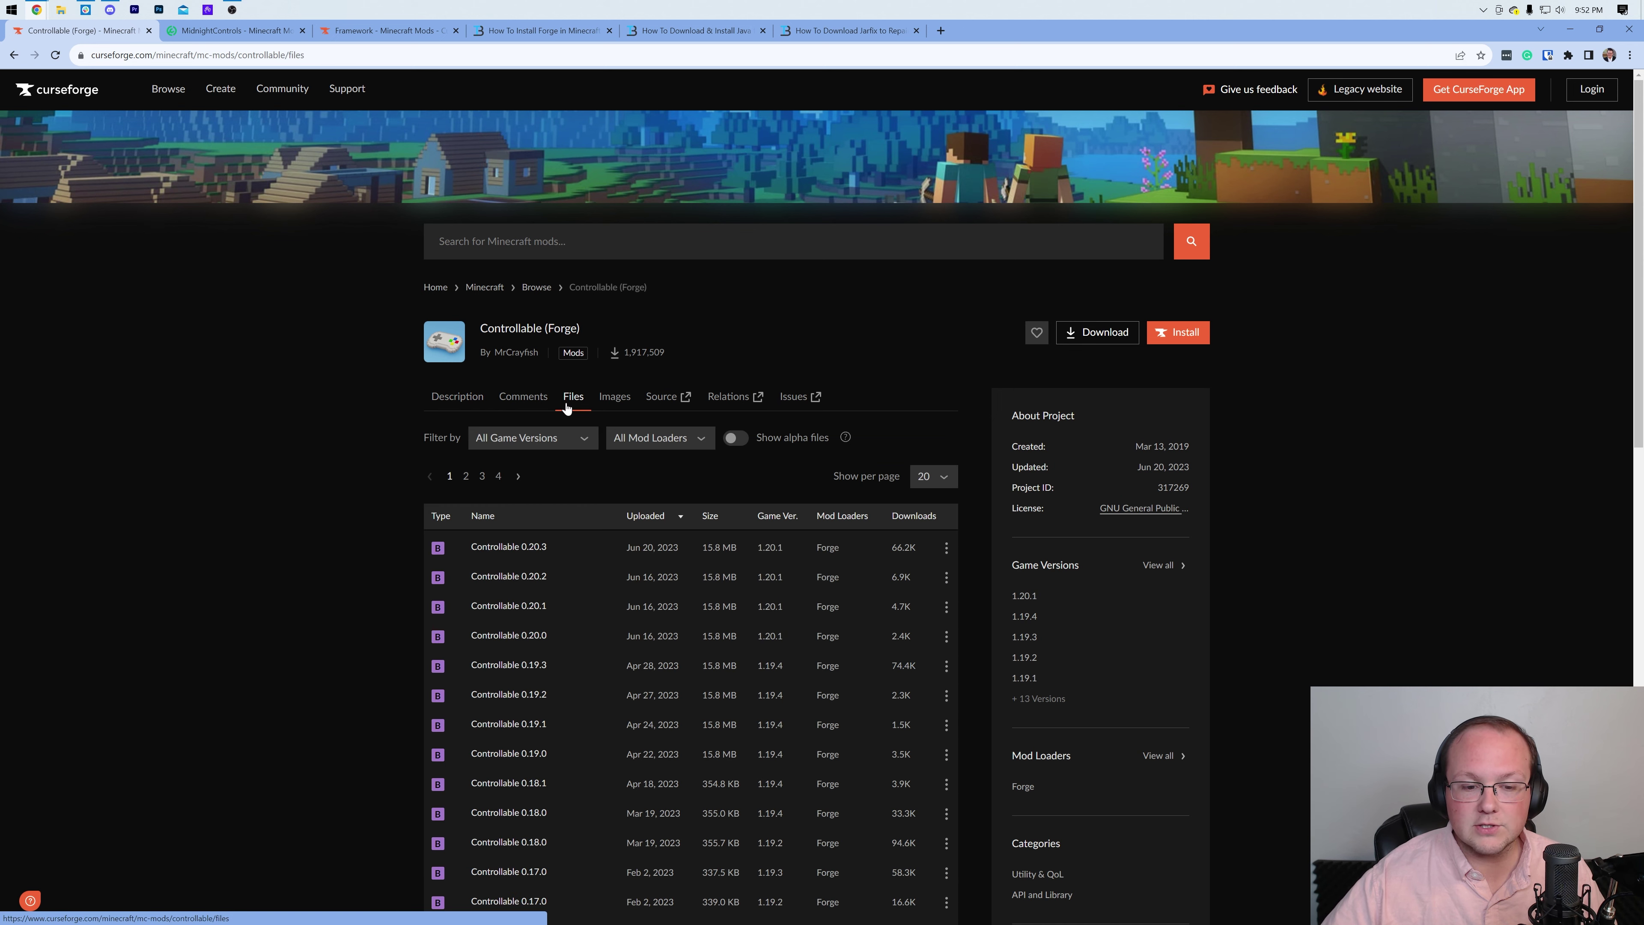
# Step: Download the Controllable 0.20.3 file via its row's Download file option
pyautogui.scroll(-2, 569, 404)
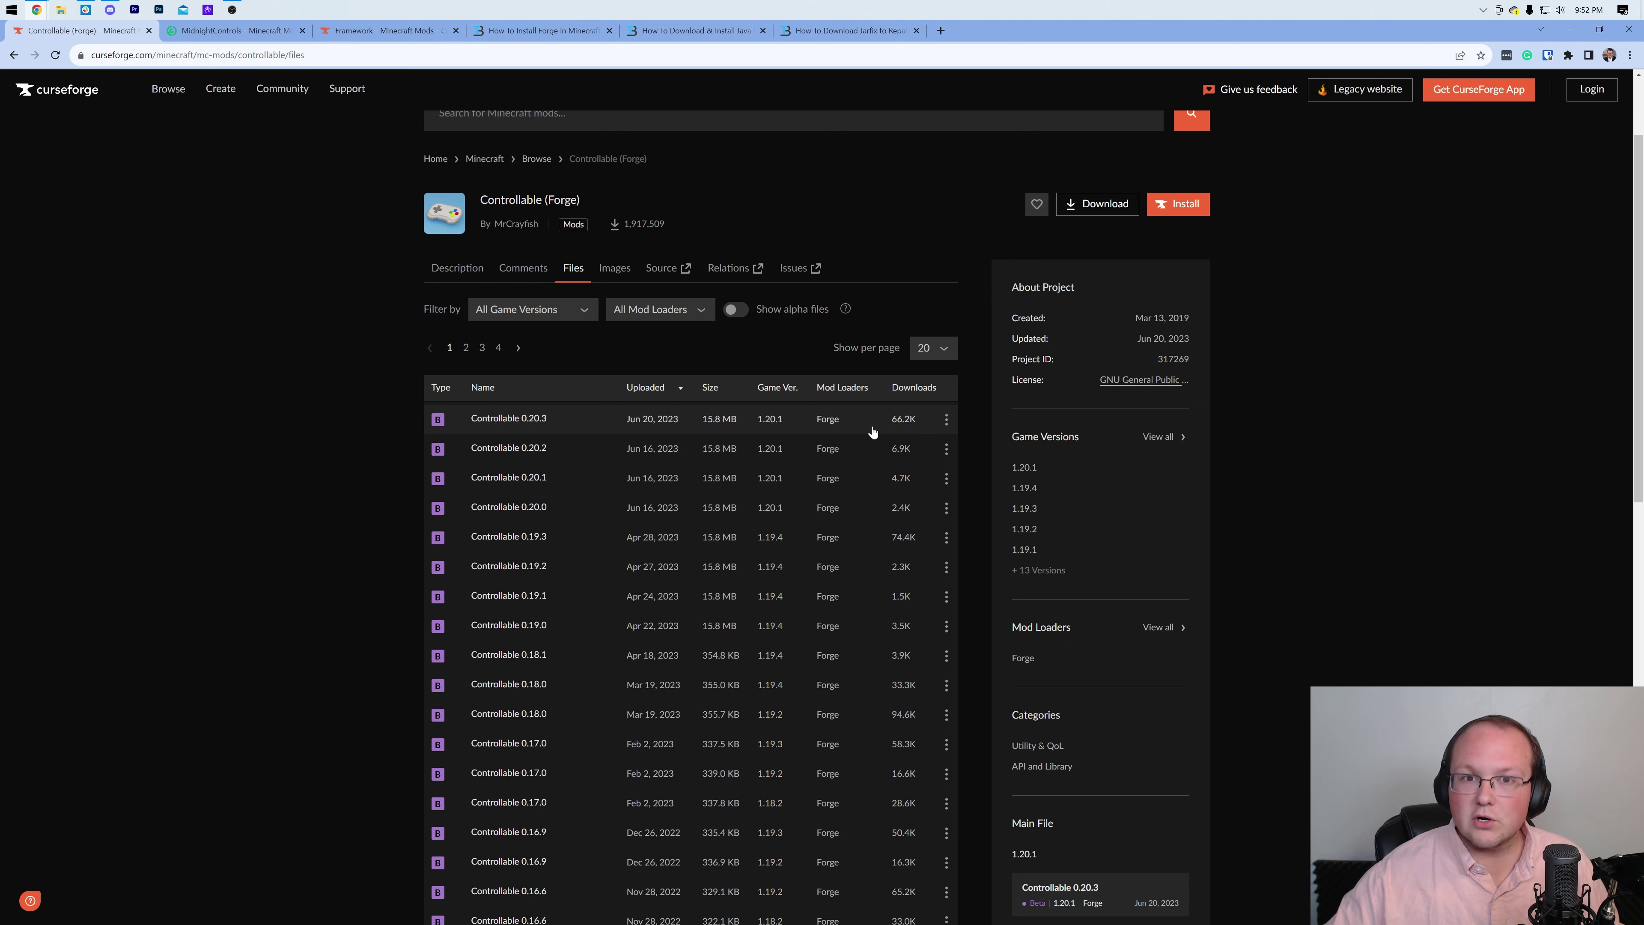
pyautogui.click(945, 420)
pyautogui.click(979, 473)
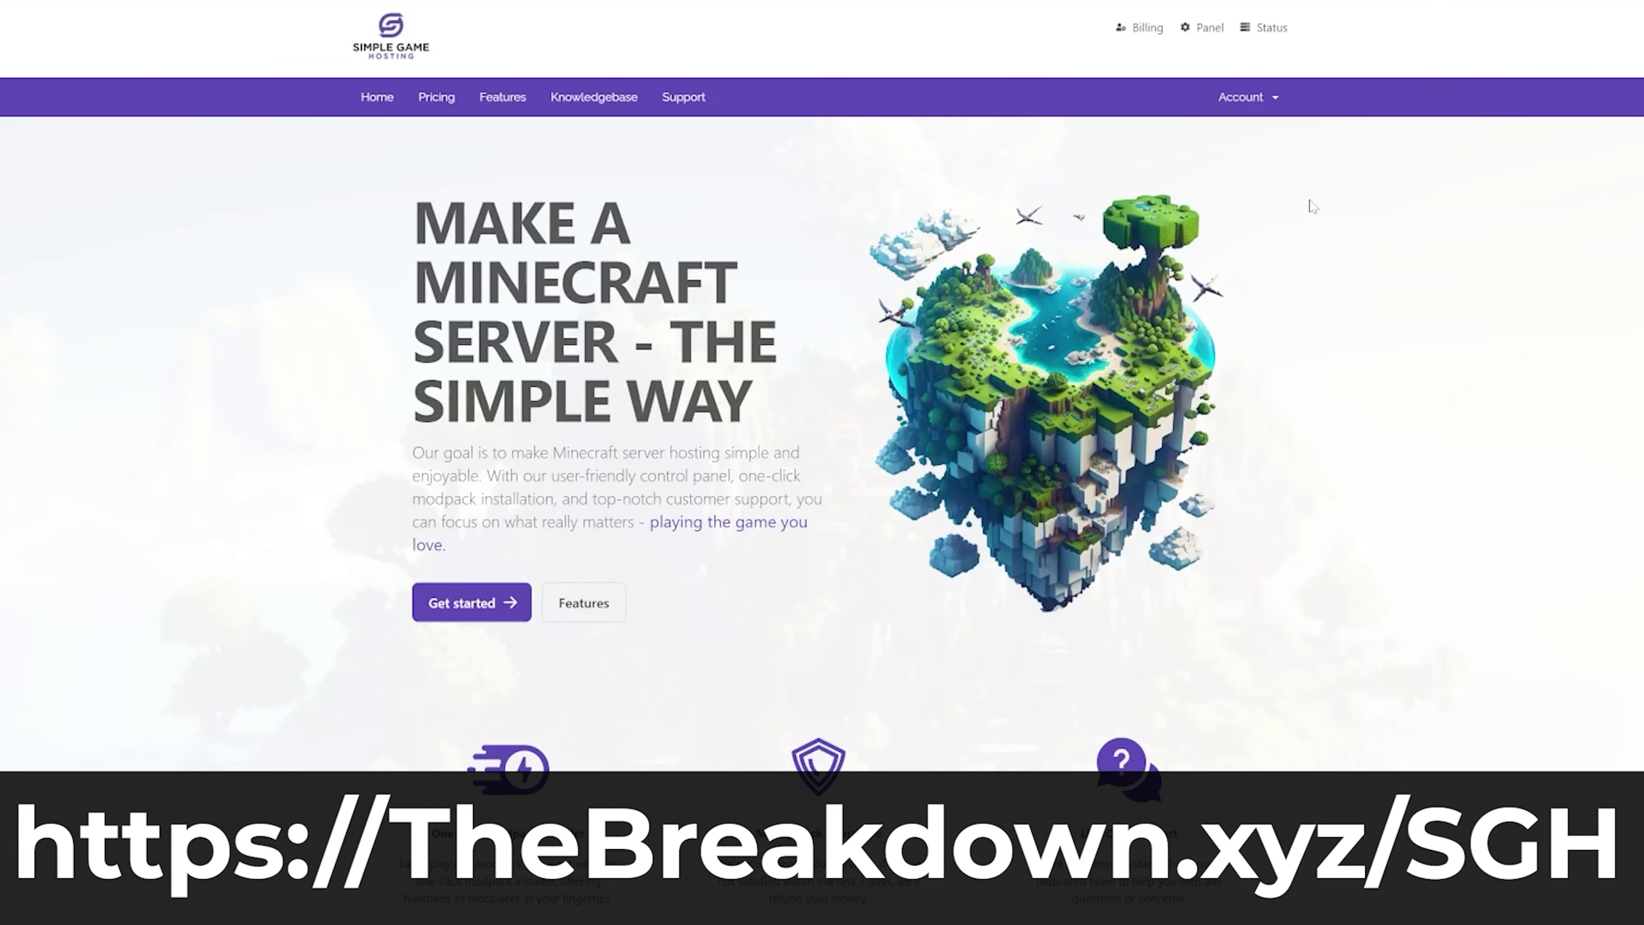
pyautogui.scroll(-6, 1312, 206)
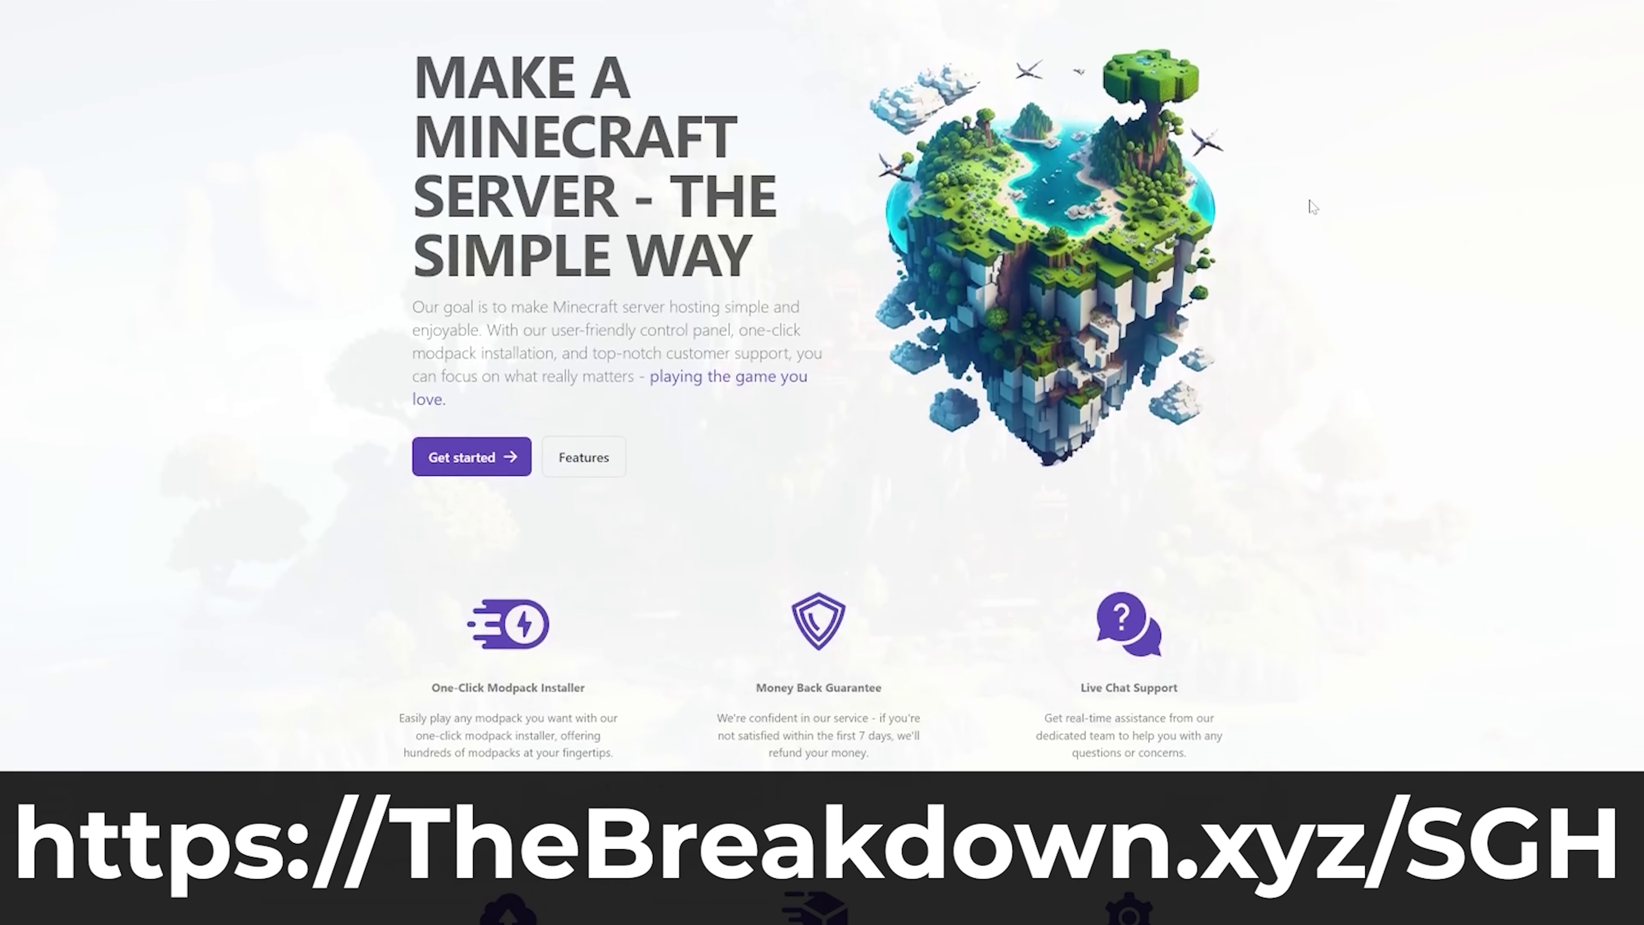
pyautogui.moveTo(582, 340); pyautogui.dragTo(440, 339)
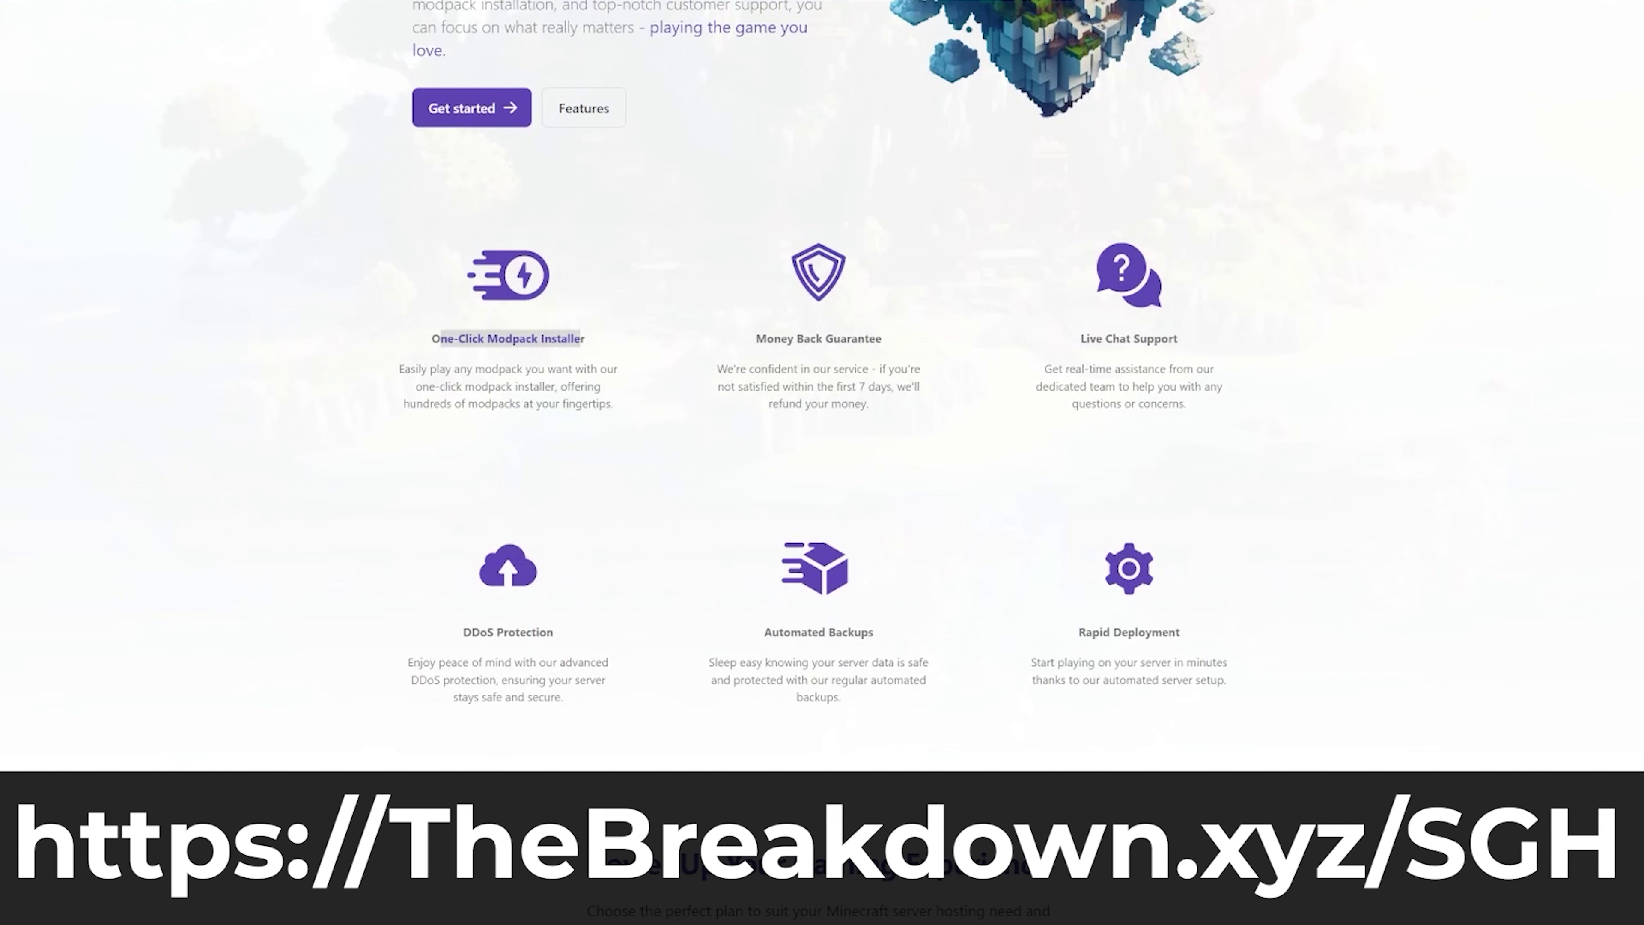
pyautogui.click(342, 438)
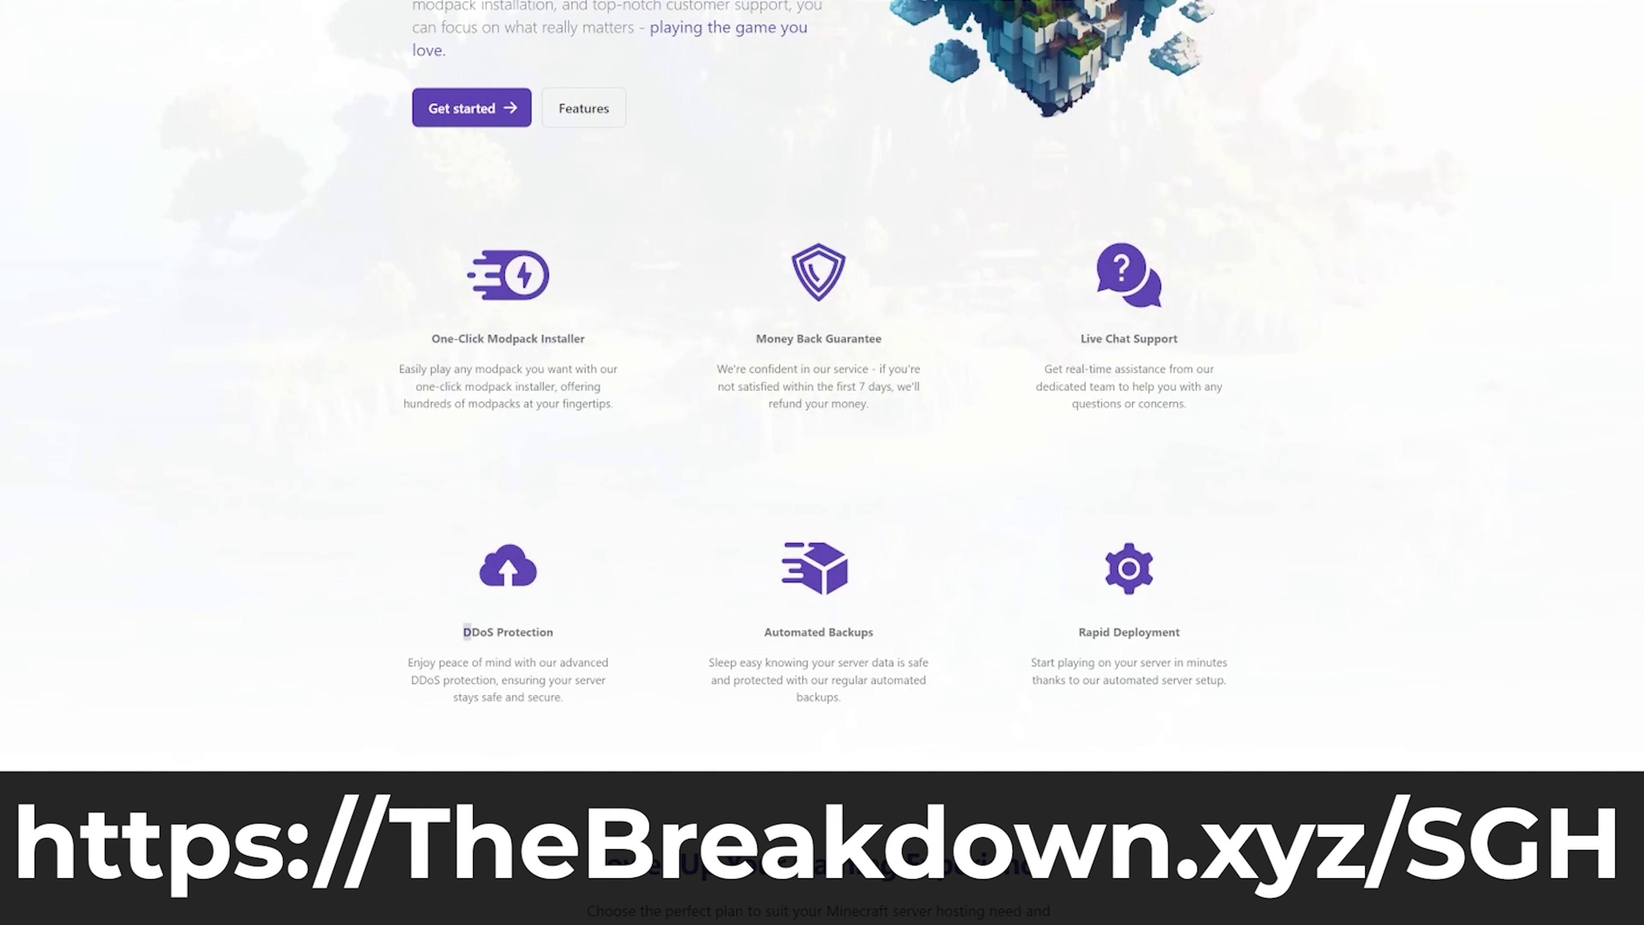
pyautogui.moveTo(464, 633); pyautogui.dragTo(555, 633)
pyautogui.click(619, 642)
pyautogui.moveTo(1070, 344); pyautogui.dragTo(1188, 344)
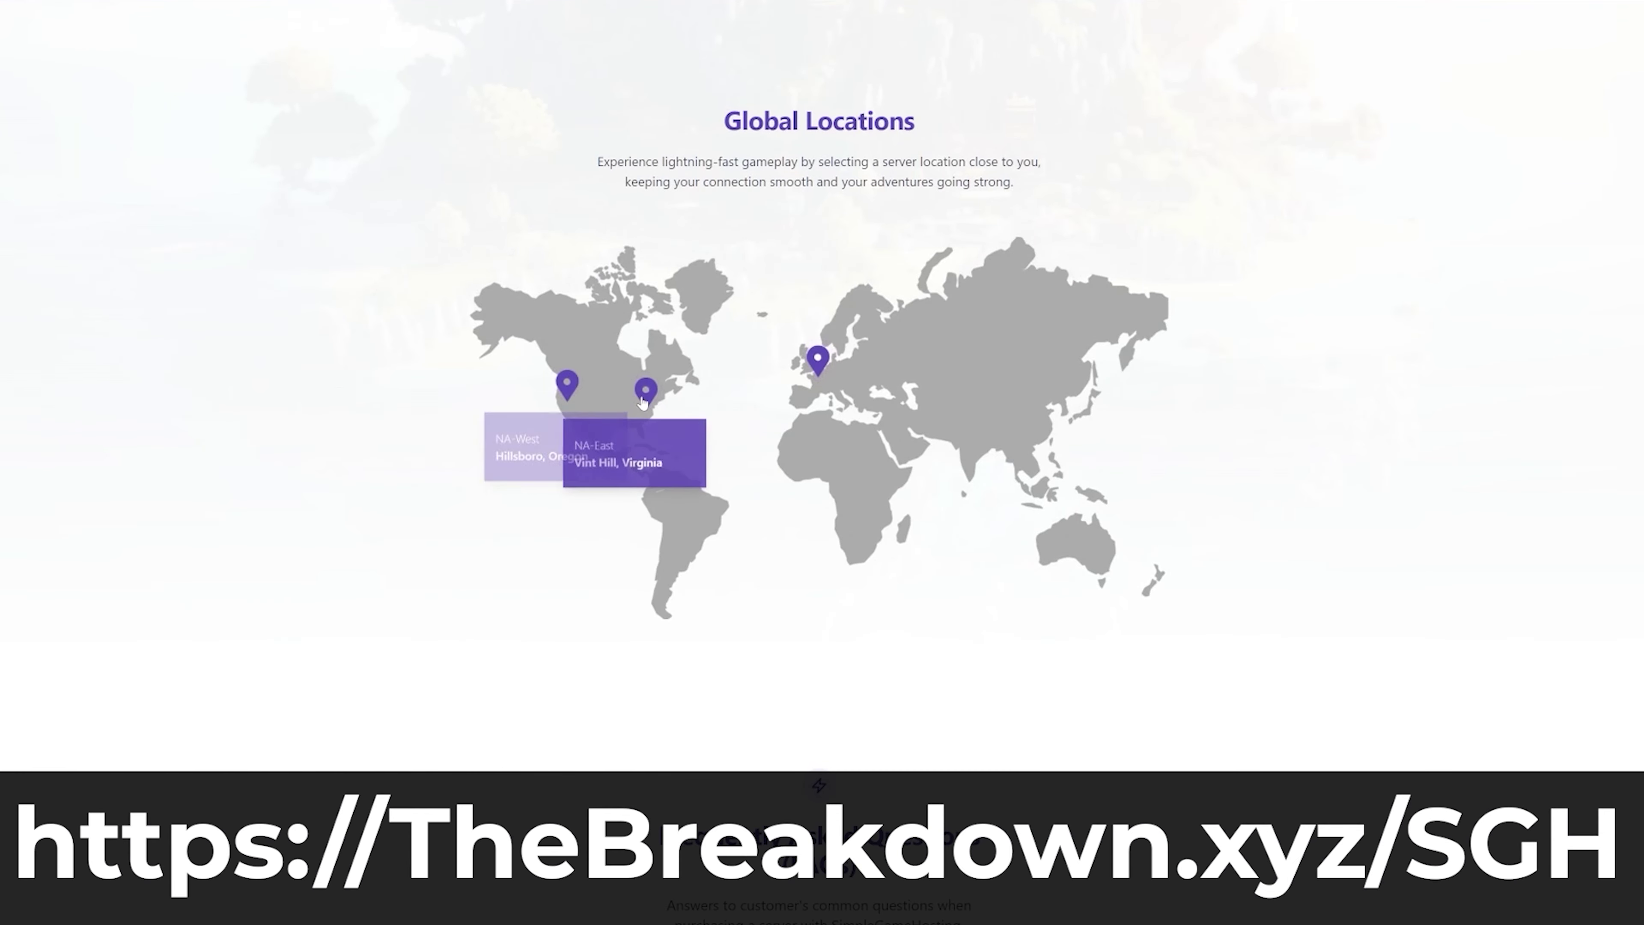
pyautogui.moveTo(820, 385)
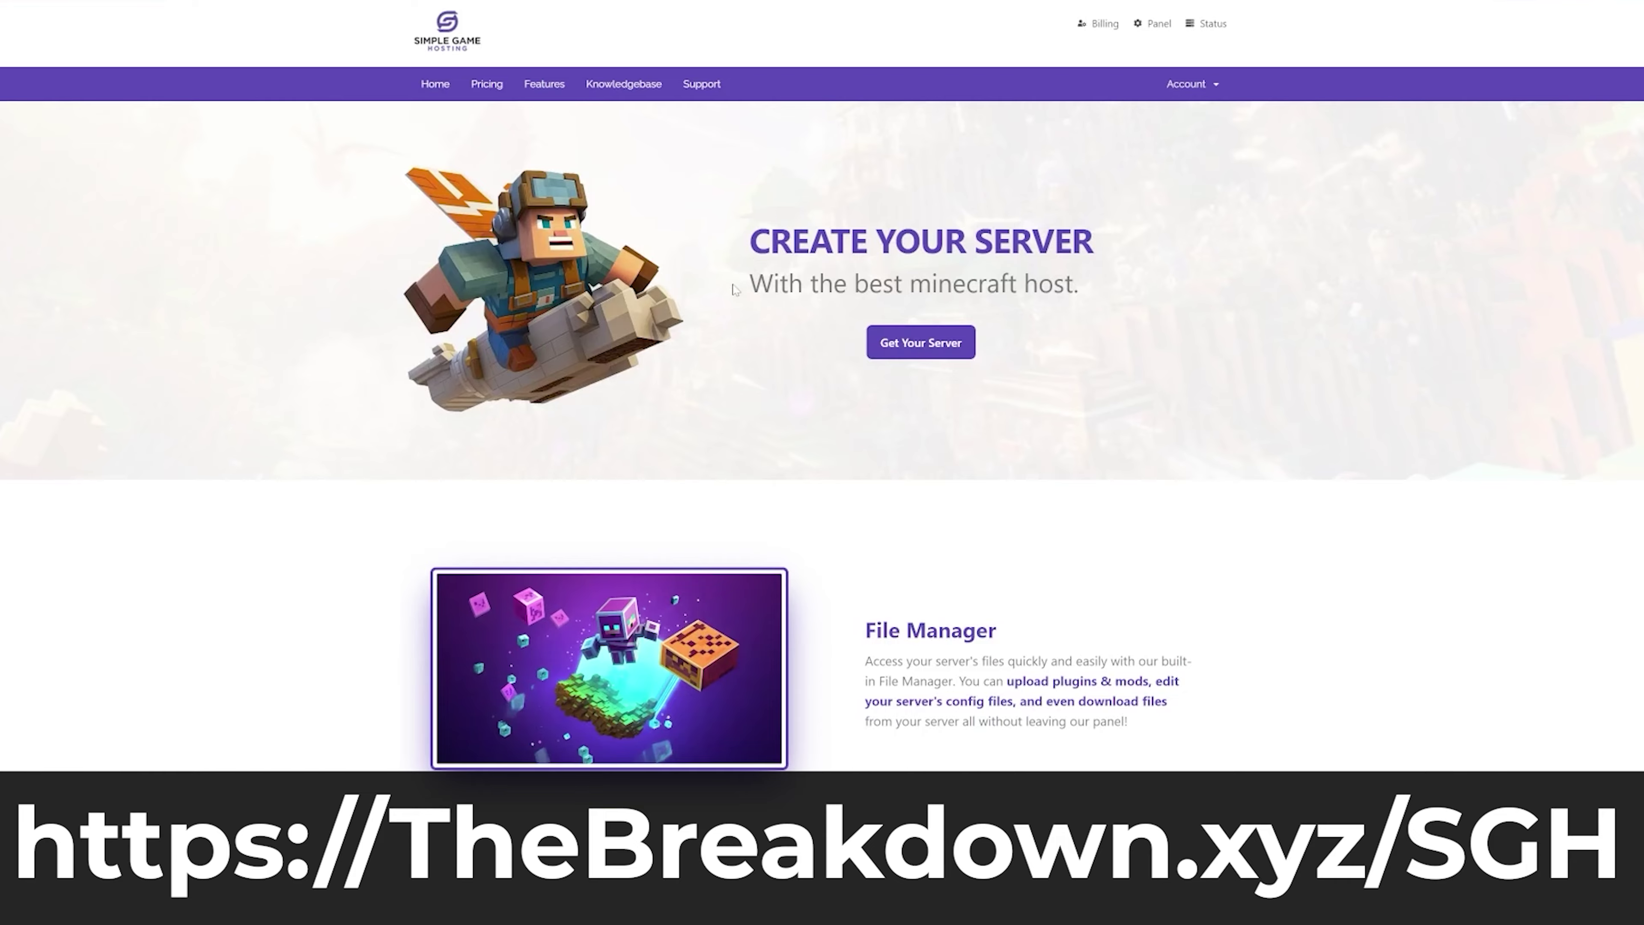
pyautogui.moveTo(735, 289); pyautogui.dragTo(1094, 343)
pyautogui.click(1141, 407)
pyautogui.scroll(-10, 1139, 405)
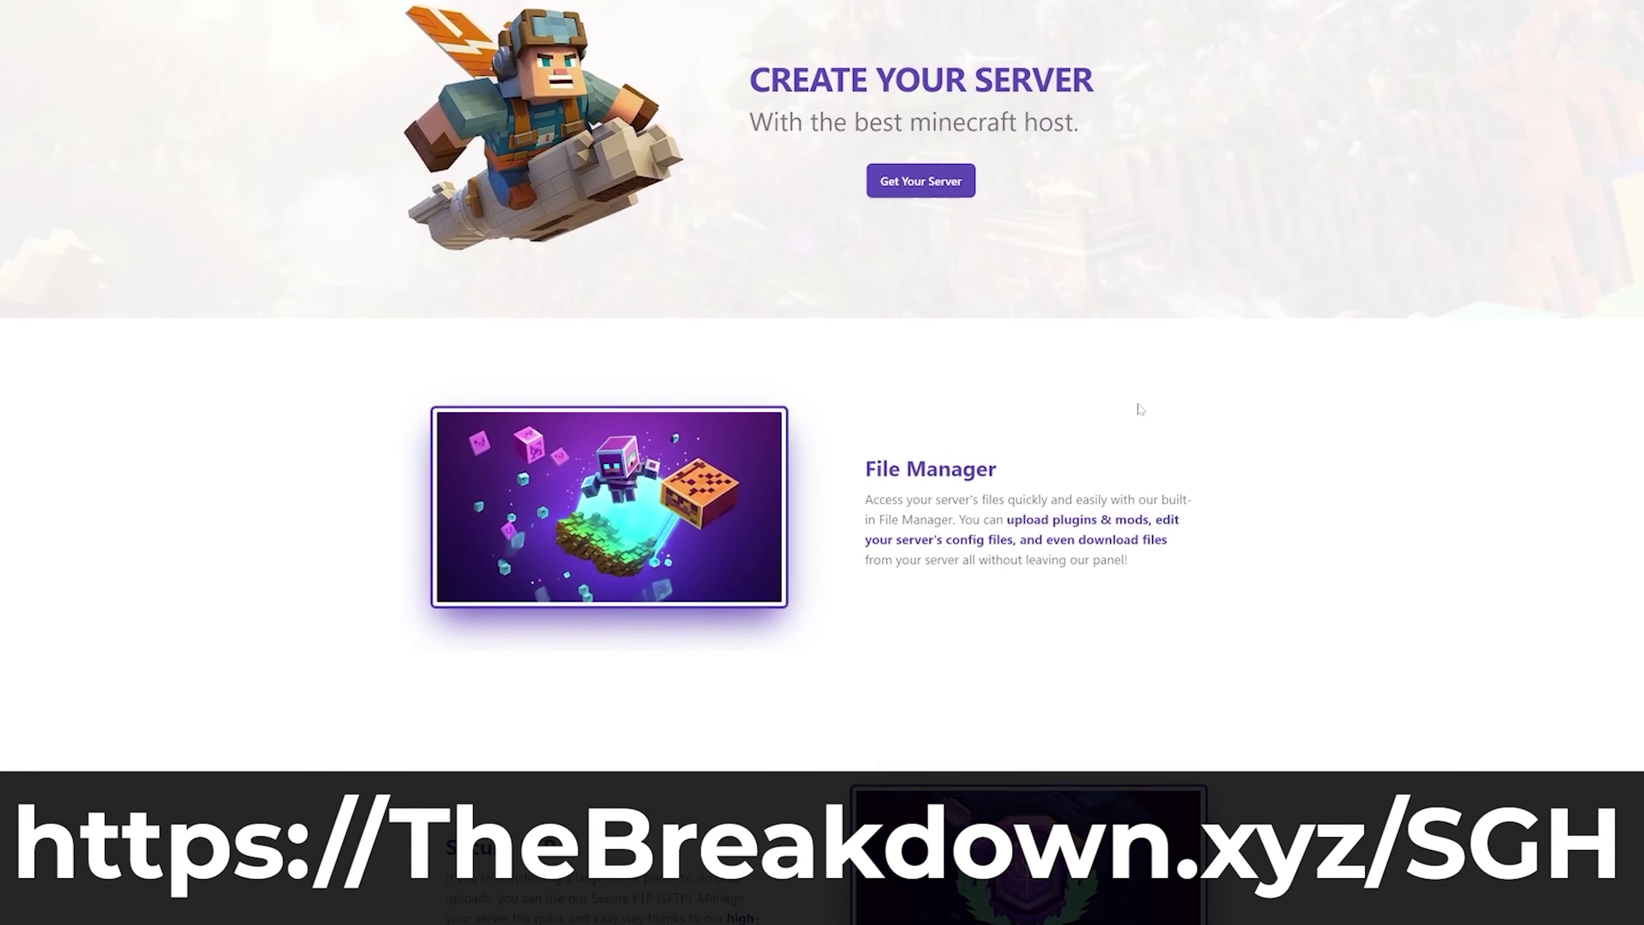
pyautogui.scroll(-4, 1138, 397)
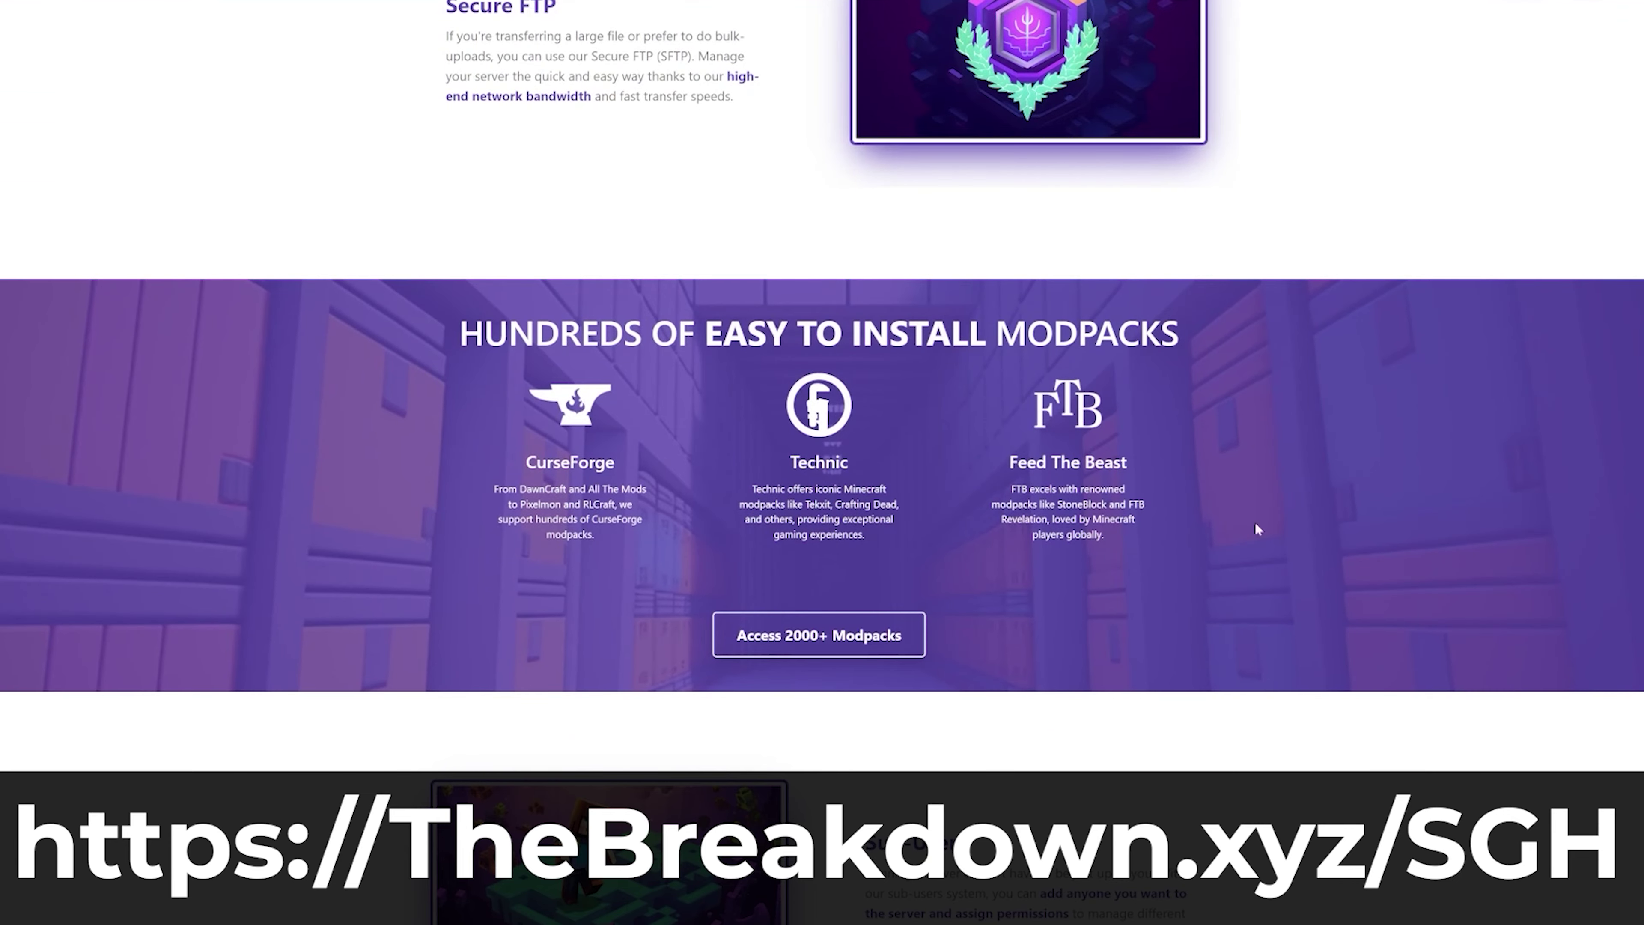
pyautogui.scroll(-1, 625, 547)
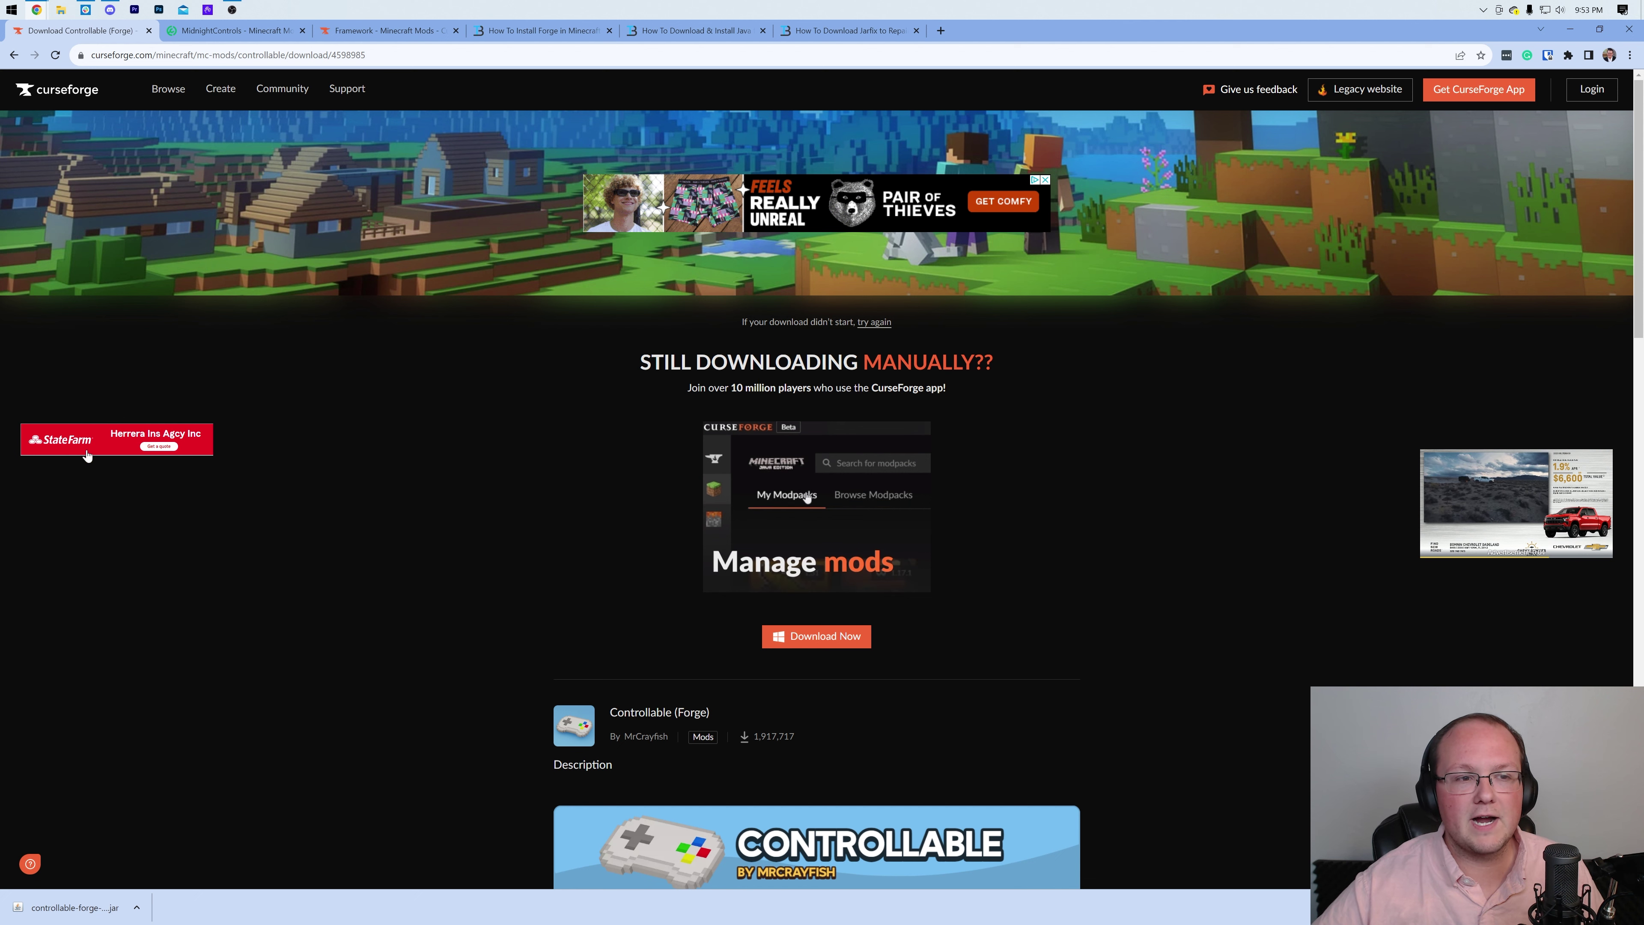
# Step: Bring up the Framework mod's CurseForge file list
pyautogui.click(399, 29)
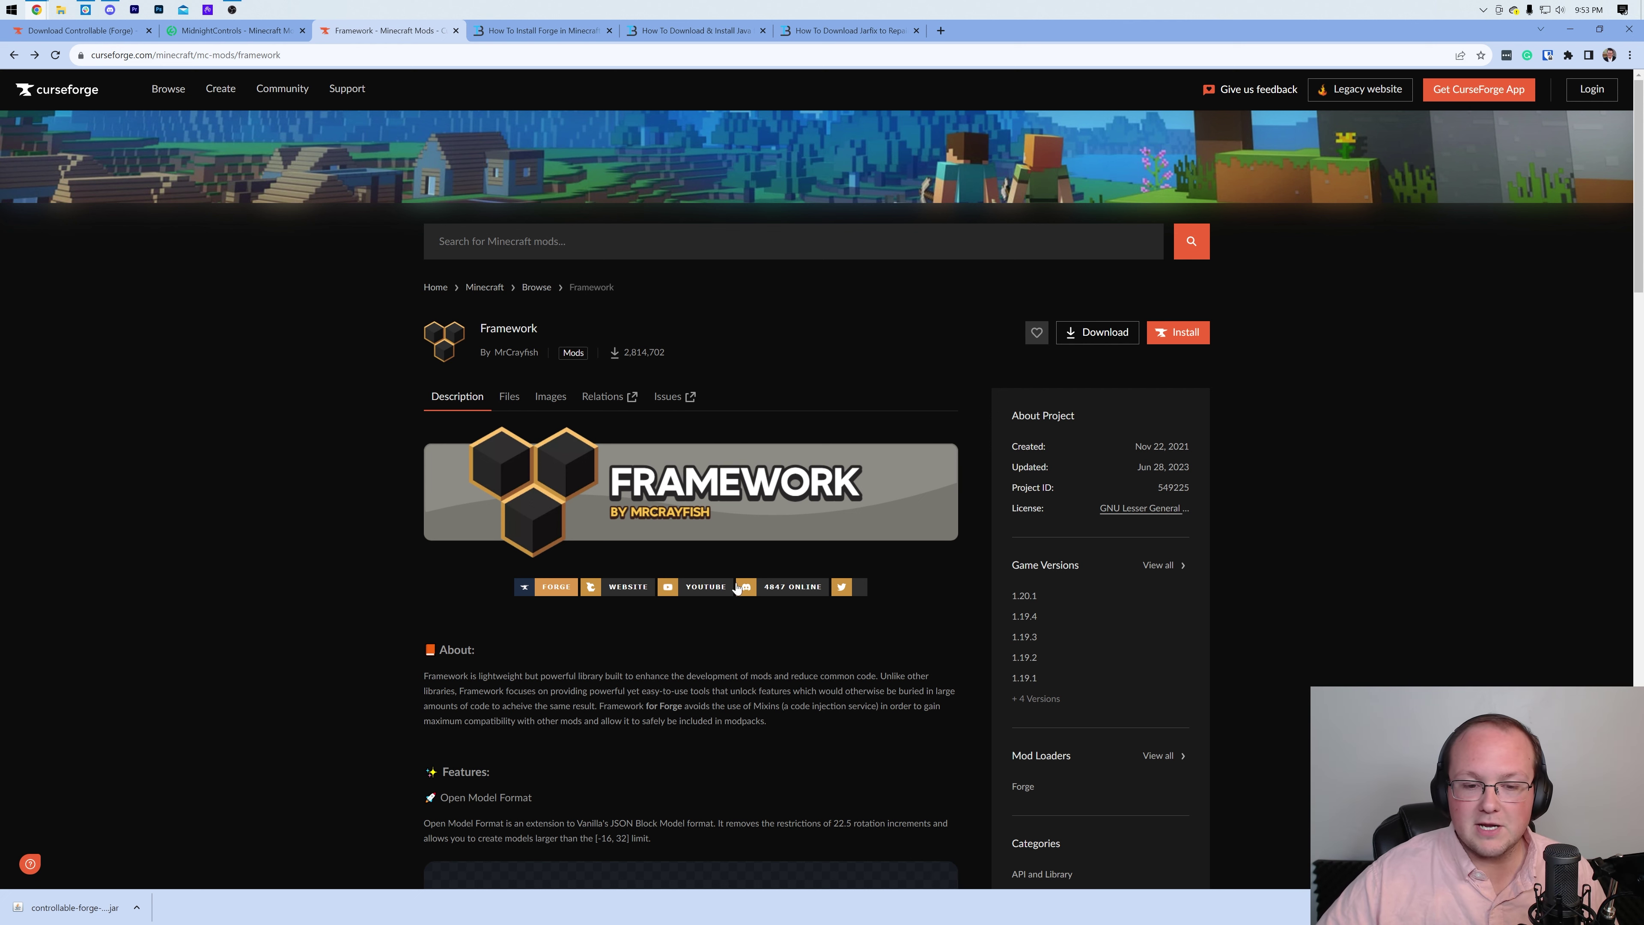
pyautogui.click(518, 397)
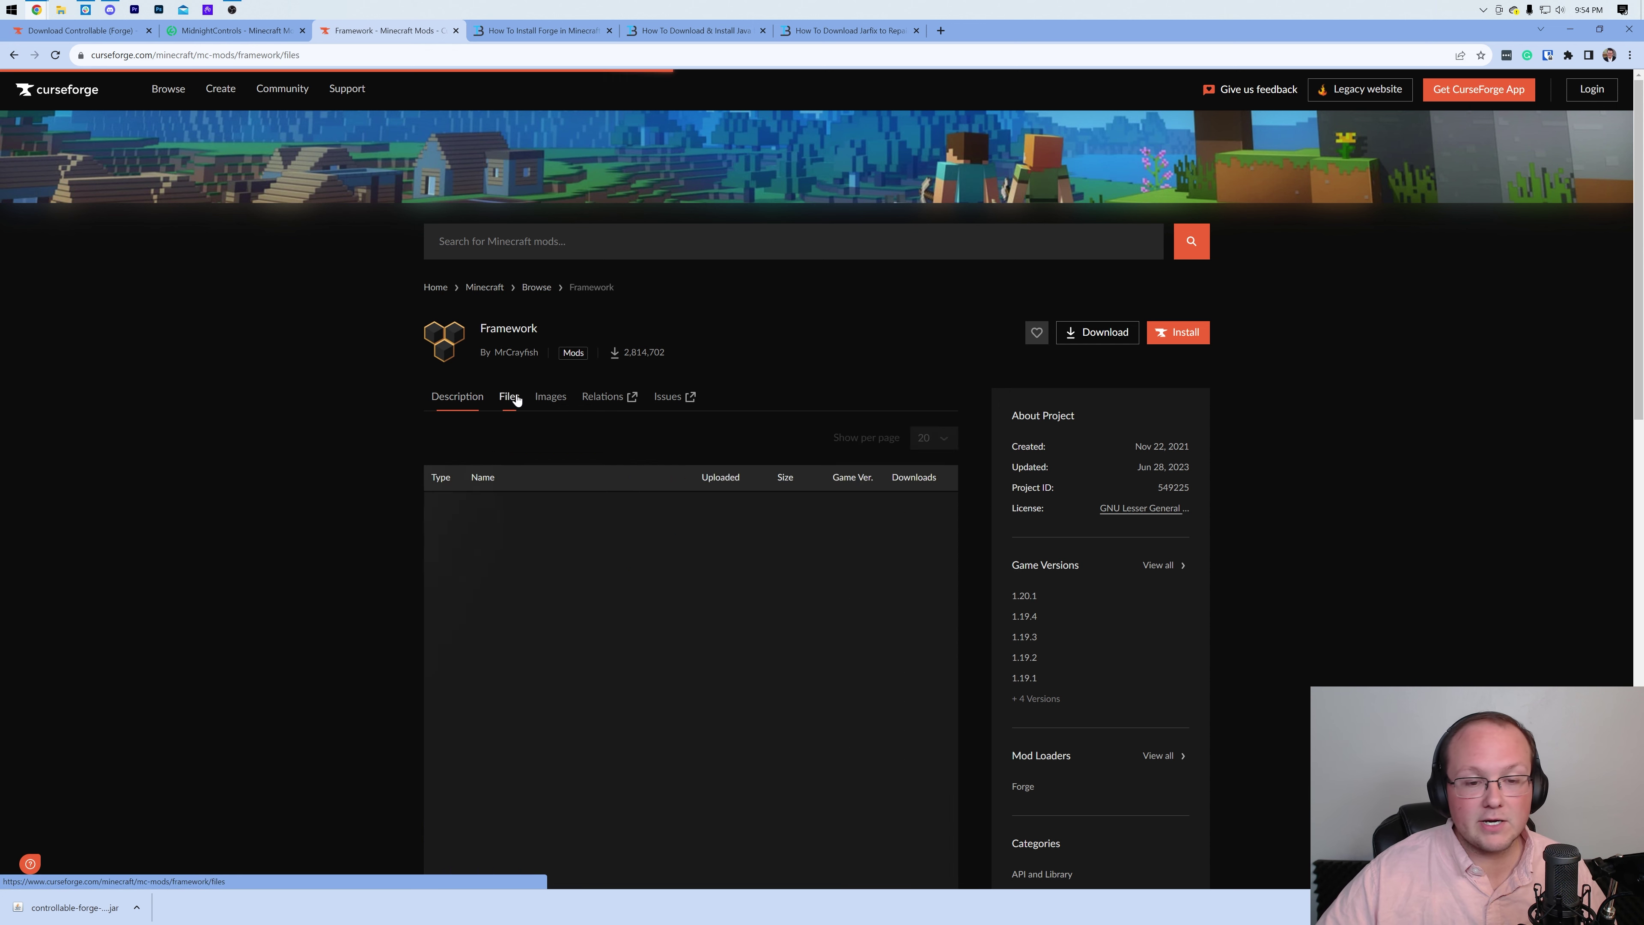
pyautogui.scroll(-2, 515, 406)
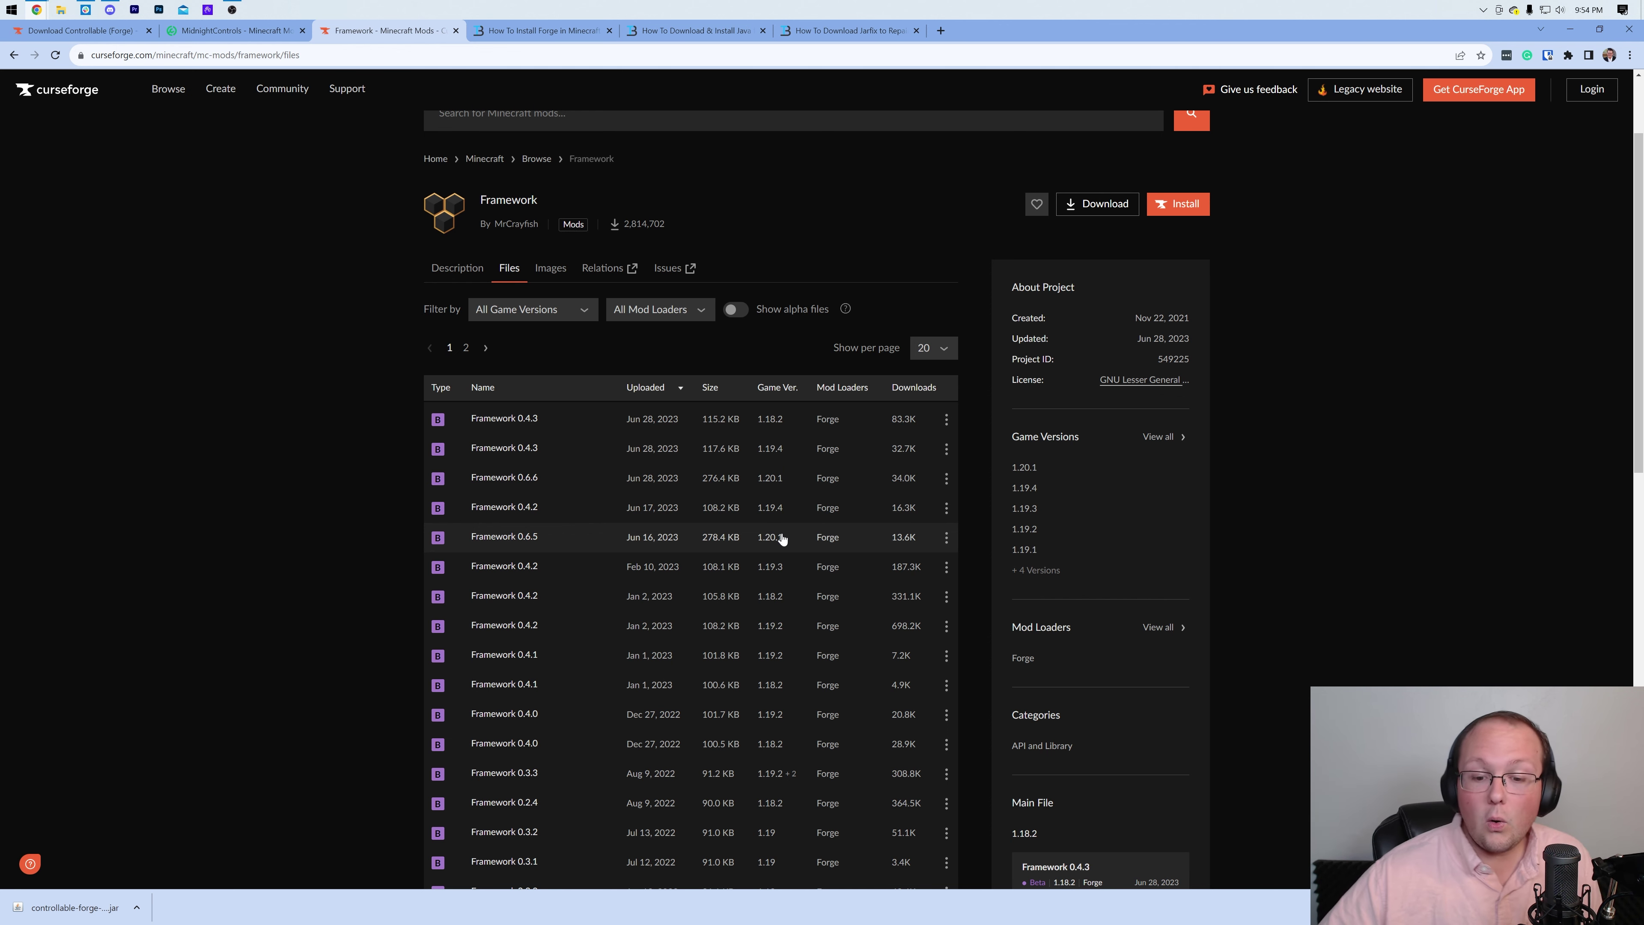
pyautogui.scroll(-4, 776, 544)
pyautogui.scroll(4, 811, 650)
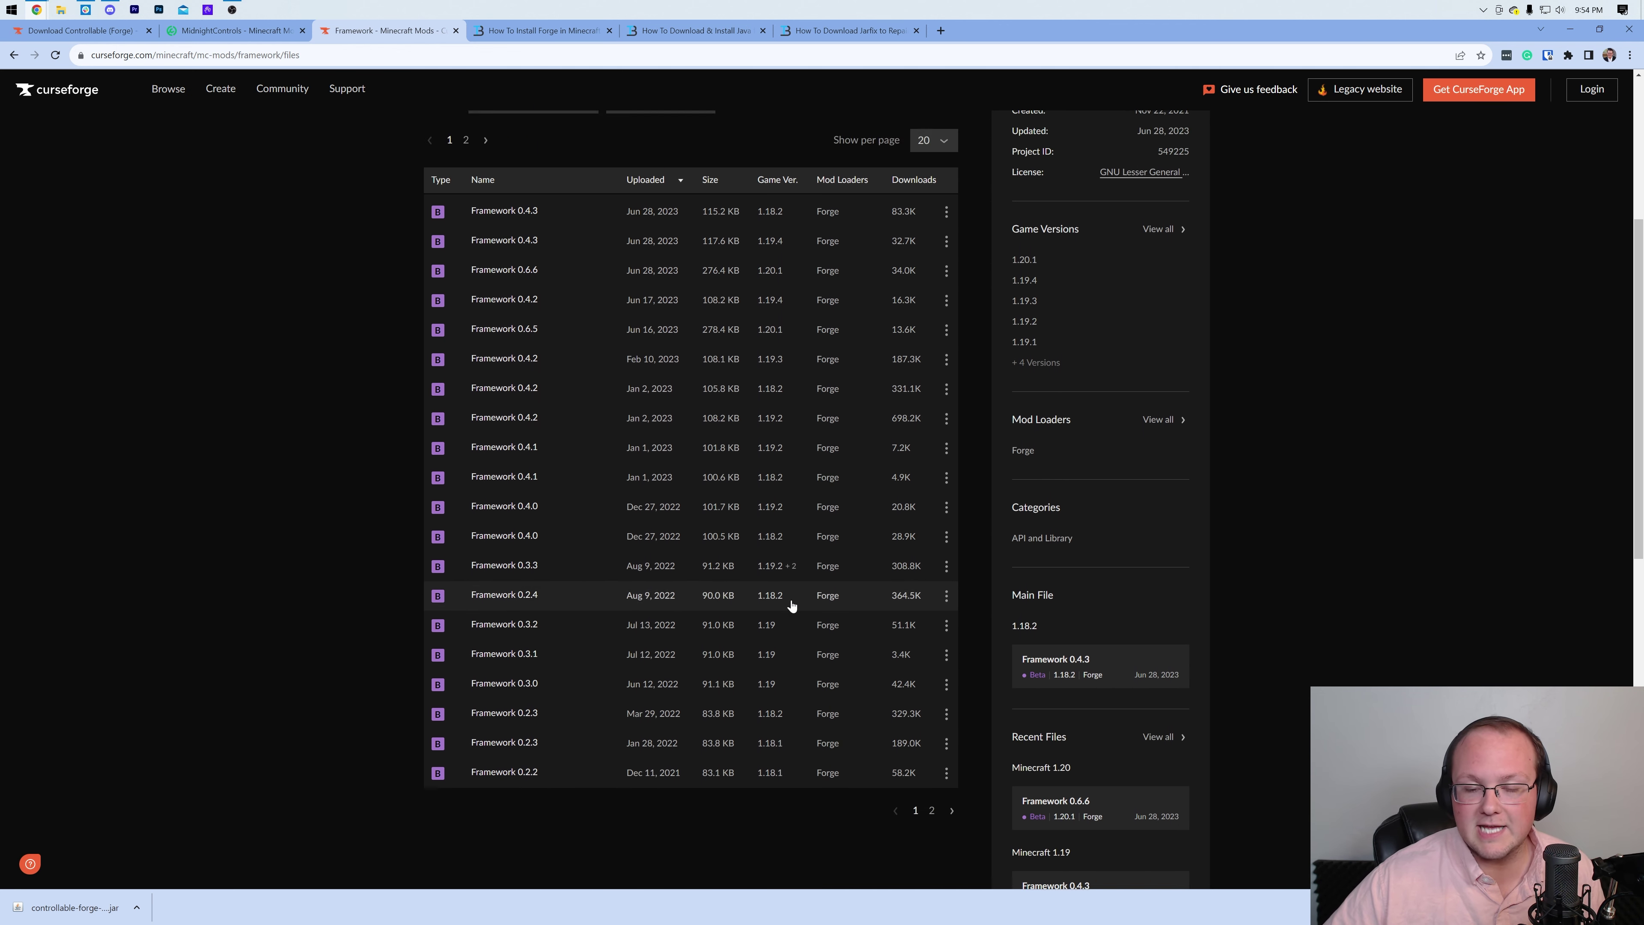
# Step: Download the Framework 0.6.6 file for 1.20.1, then switch to the How To Install Forge guide
pyautogui.click(946, 477)
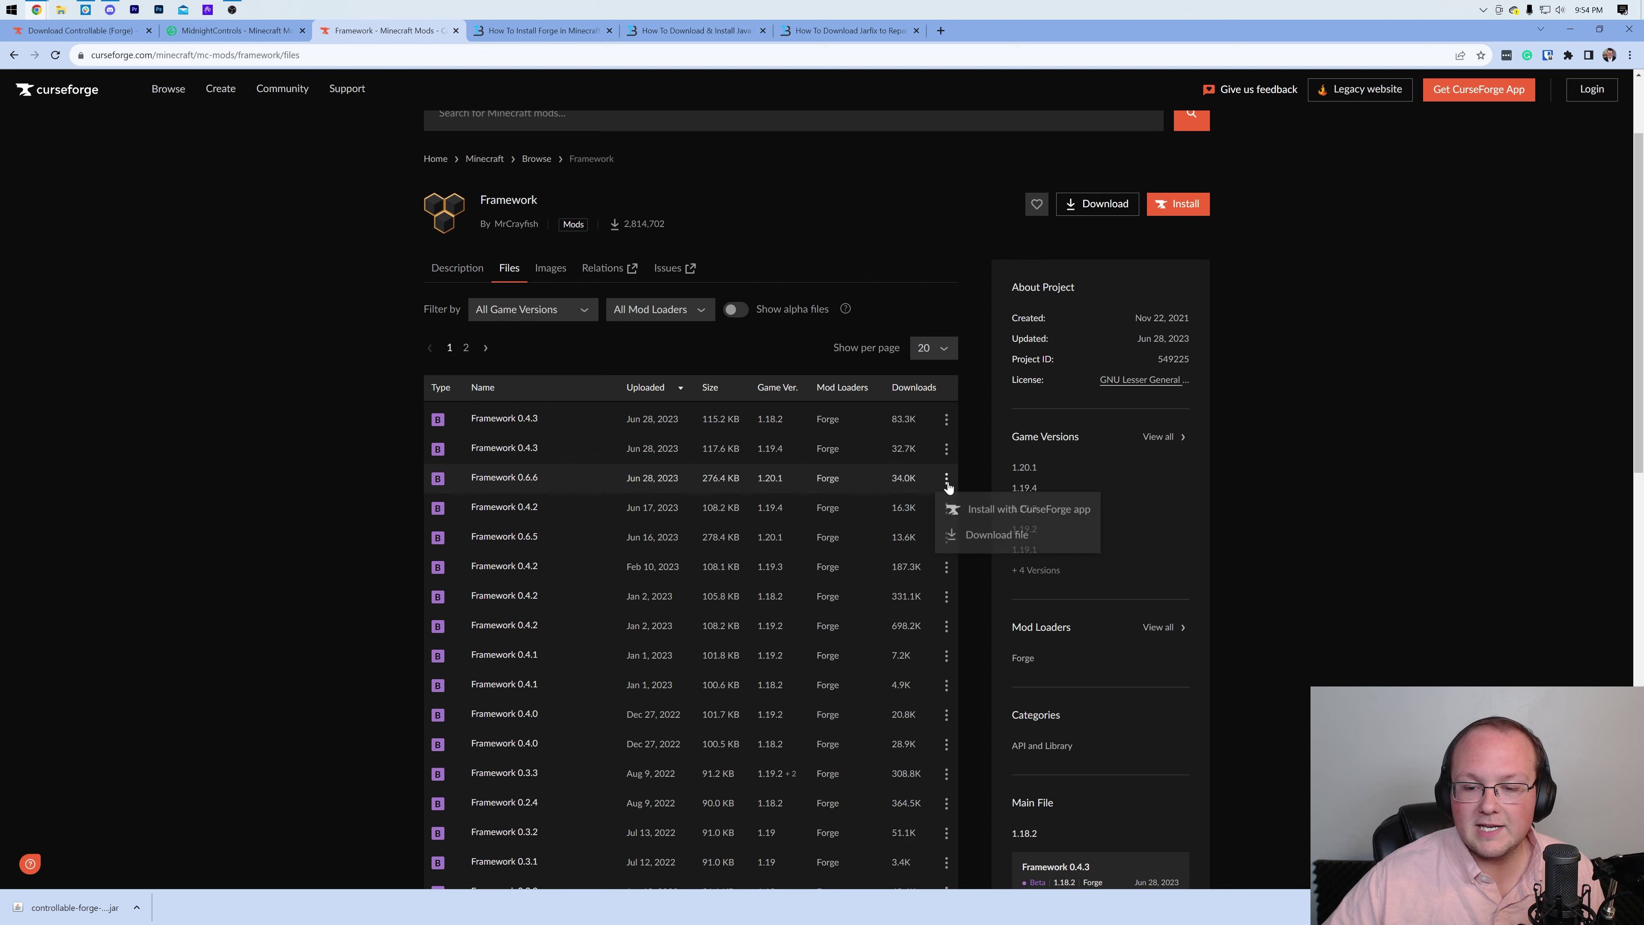
pyautogui.click(979, 535)
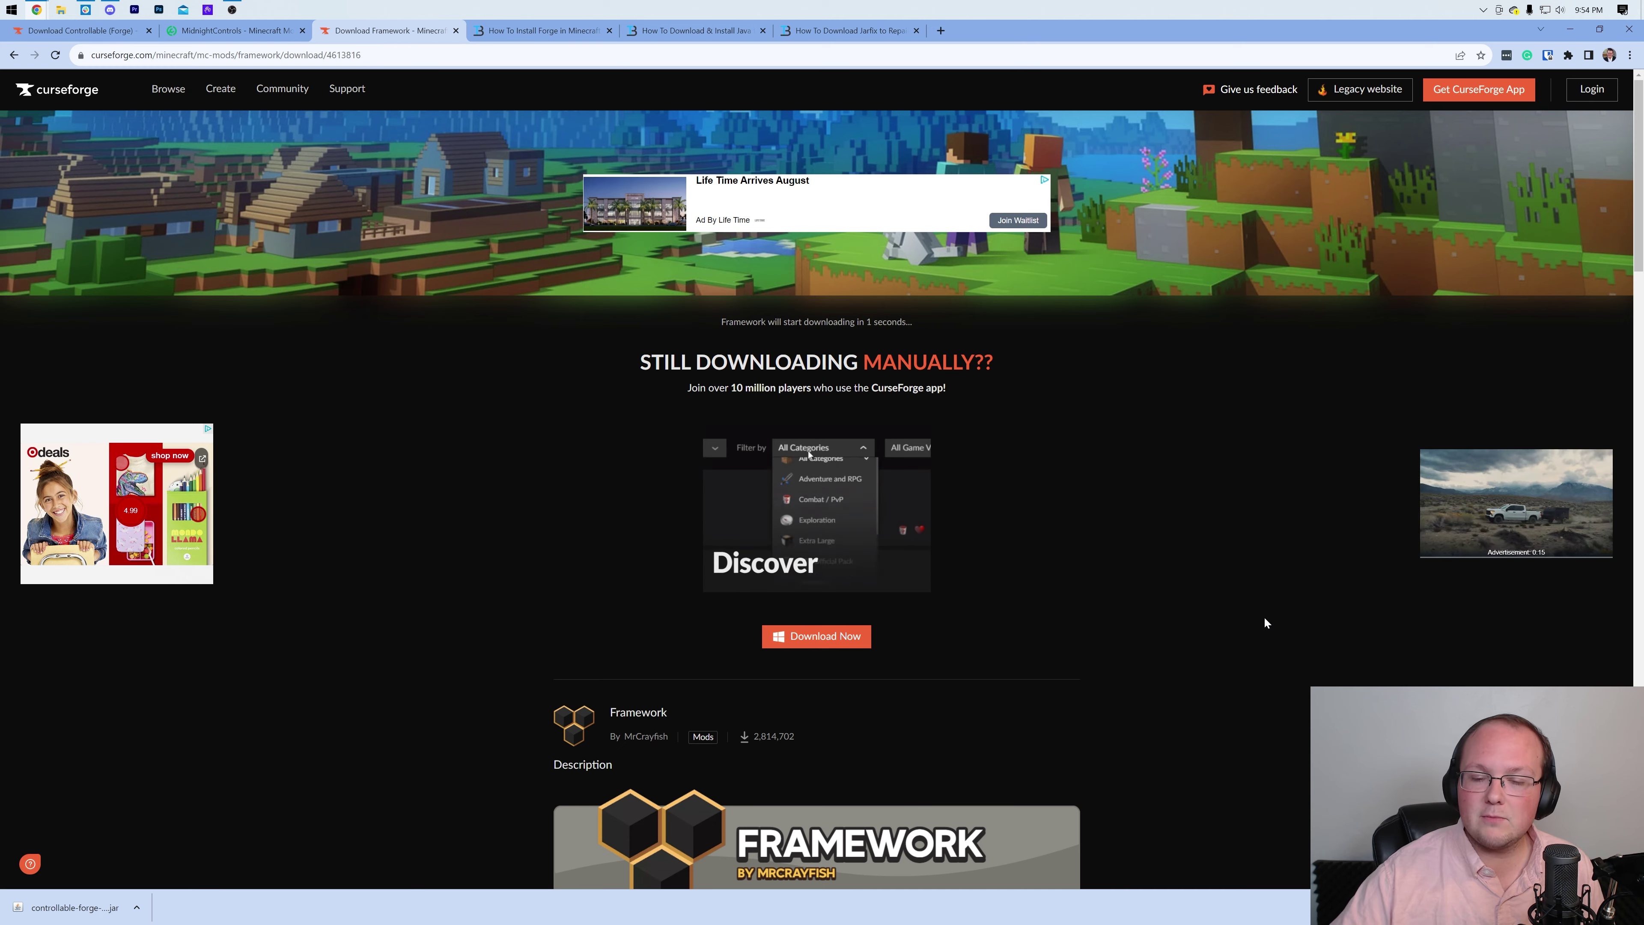
pyautogui.click(535, 35)
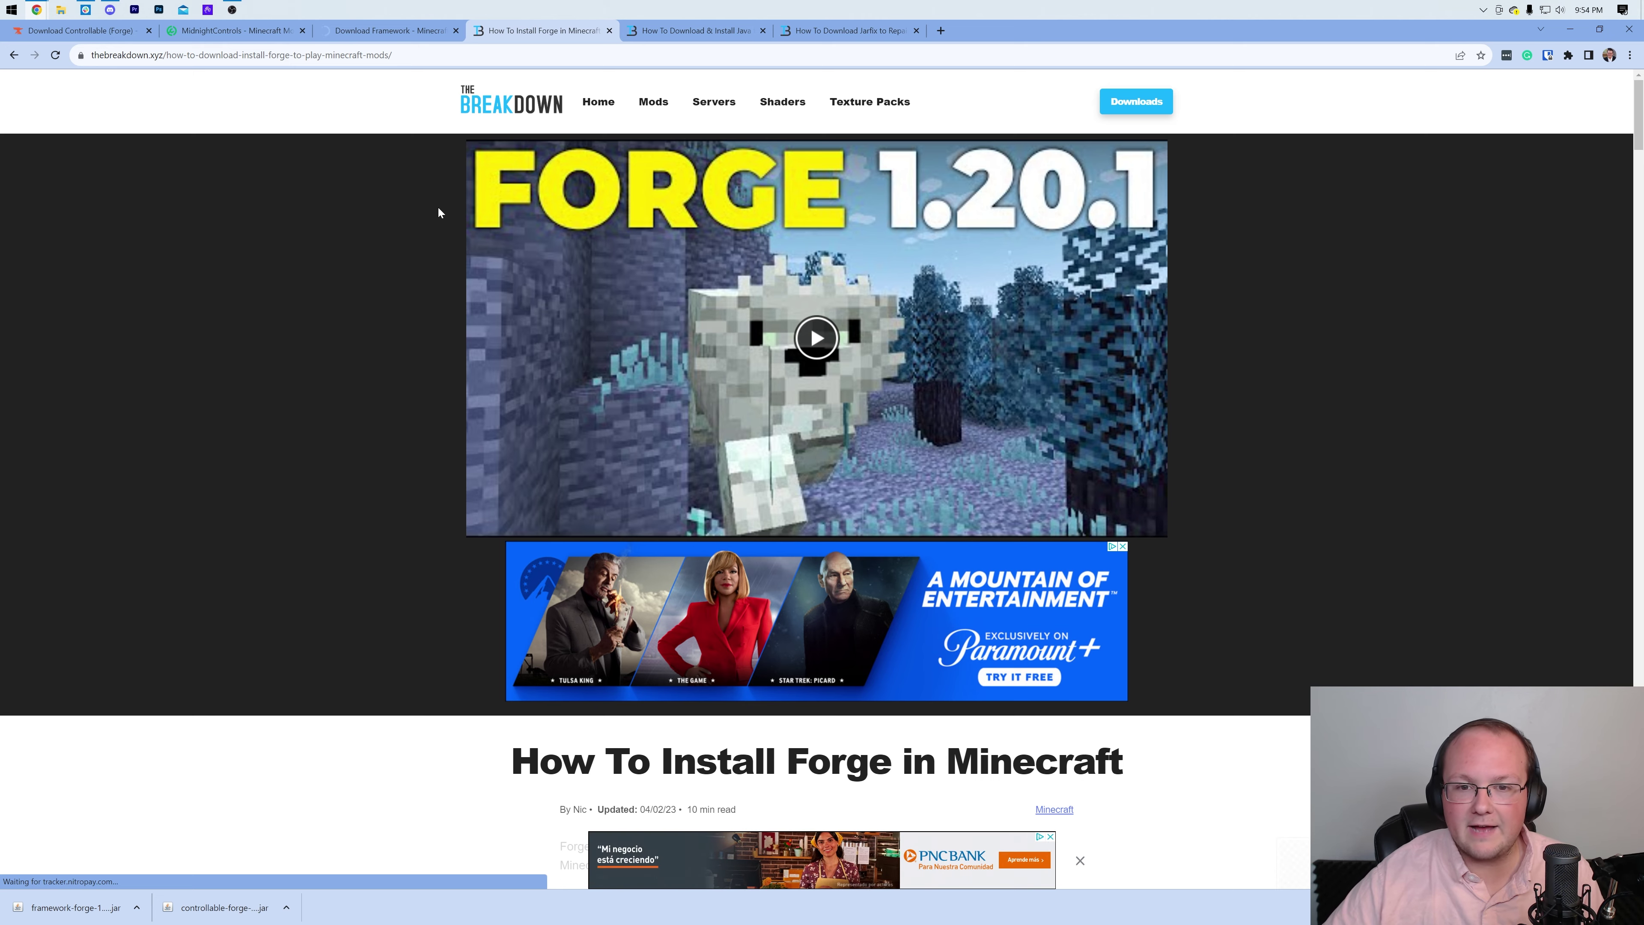
# Step: Follow the guide's Forge DOWNLOAD button to the Forge 1.20.1 downloads page listing 47.1.43 and 47.1.0
pyautogui.scroll(-3, 391, 192)
pyautogui.scroll(-10, 1283, 281)
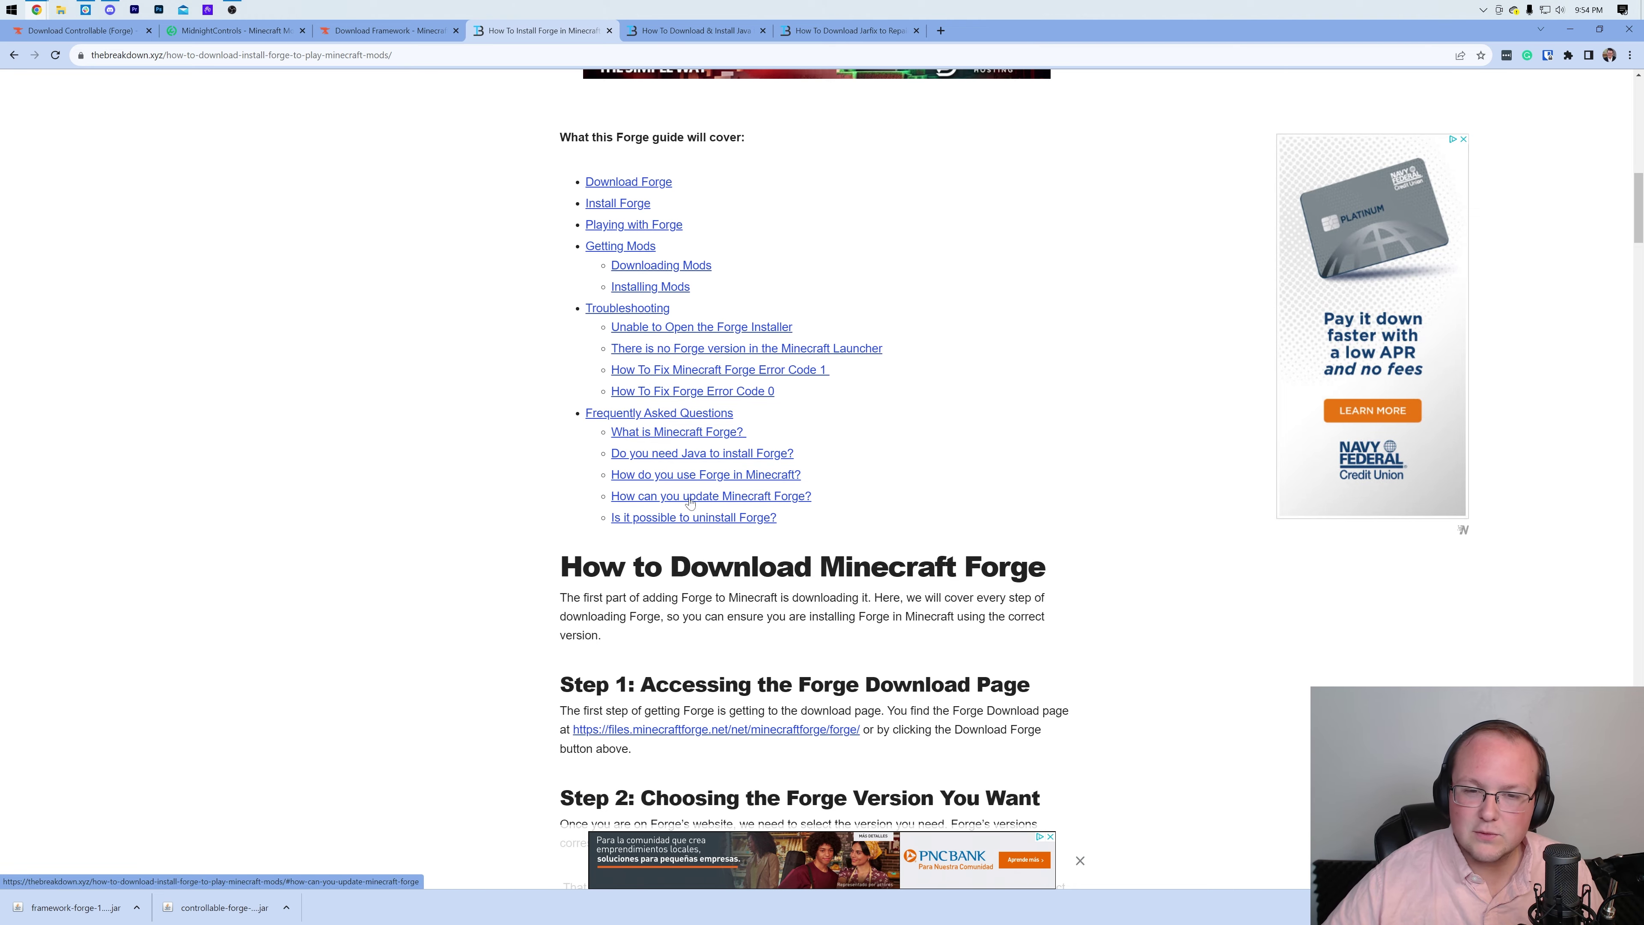
pyautogui.scroll(12, 673, 454)
pyautogui.scroll(-10, 821, 189)
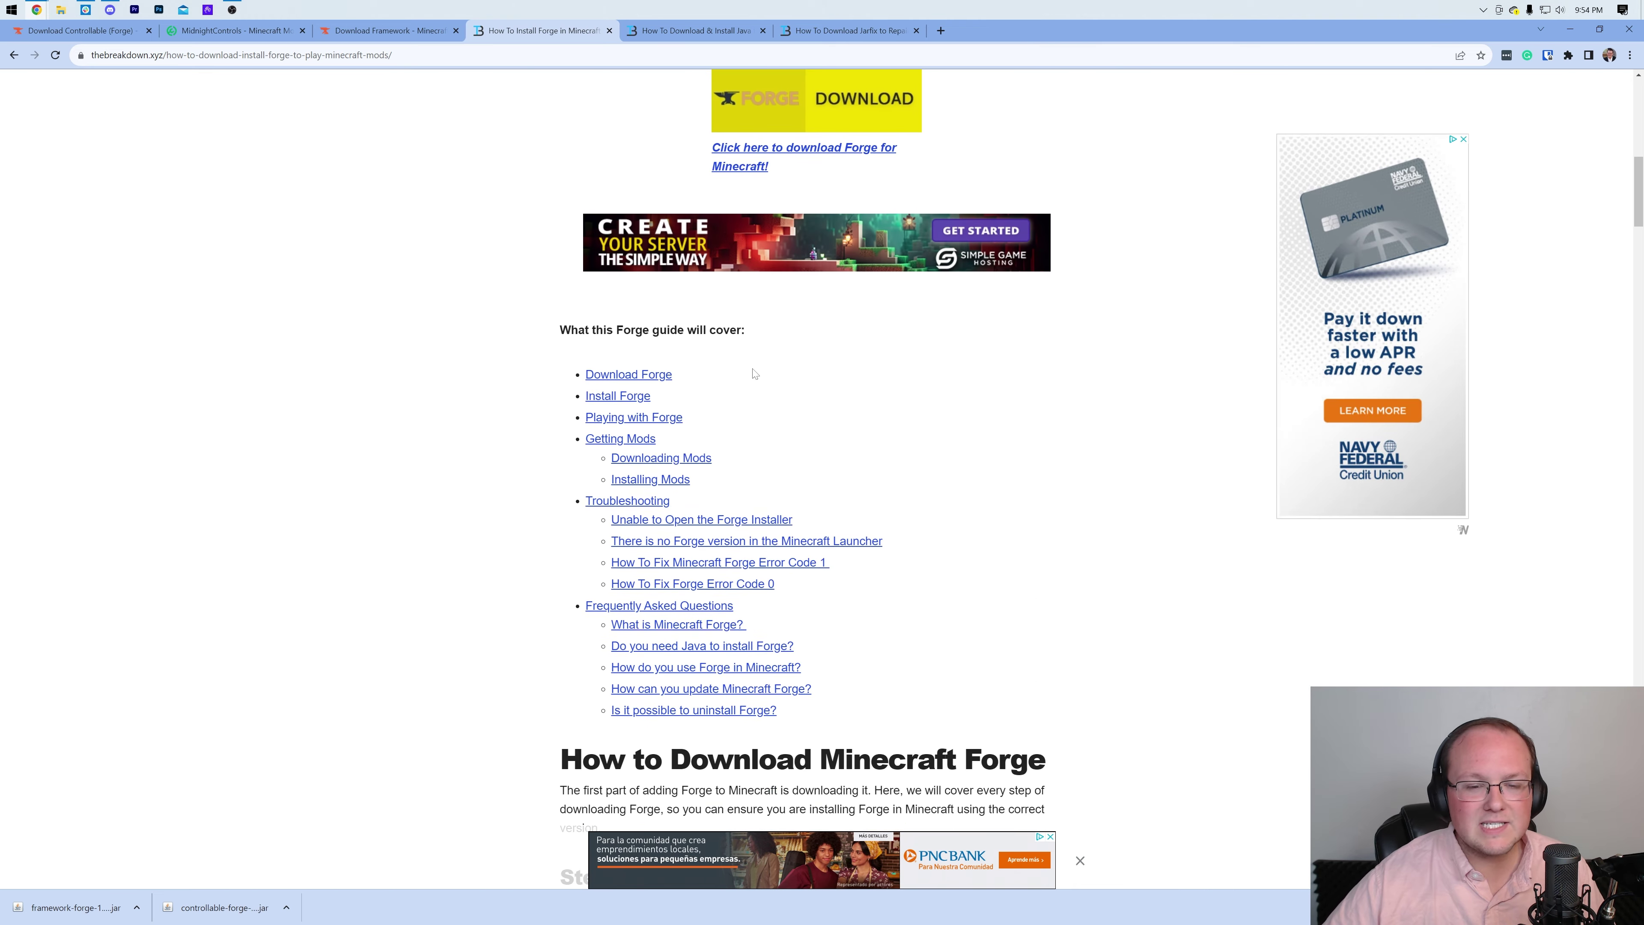
pyautogui.scroll(10, 897, 291)
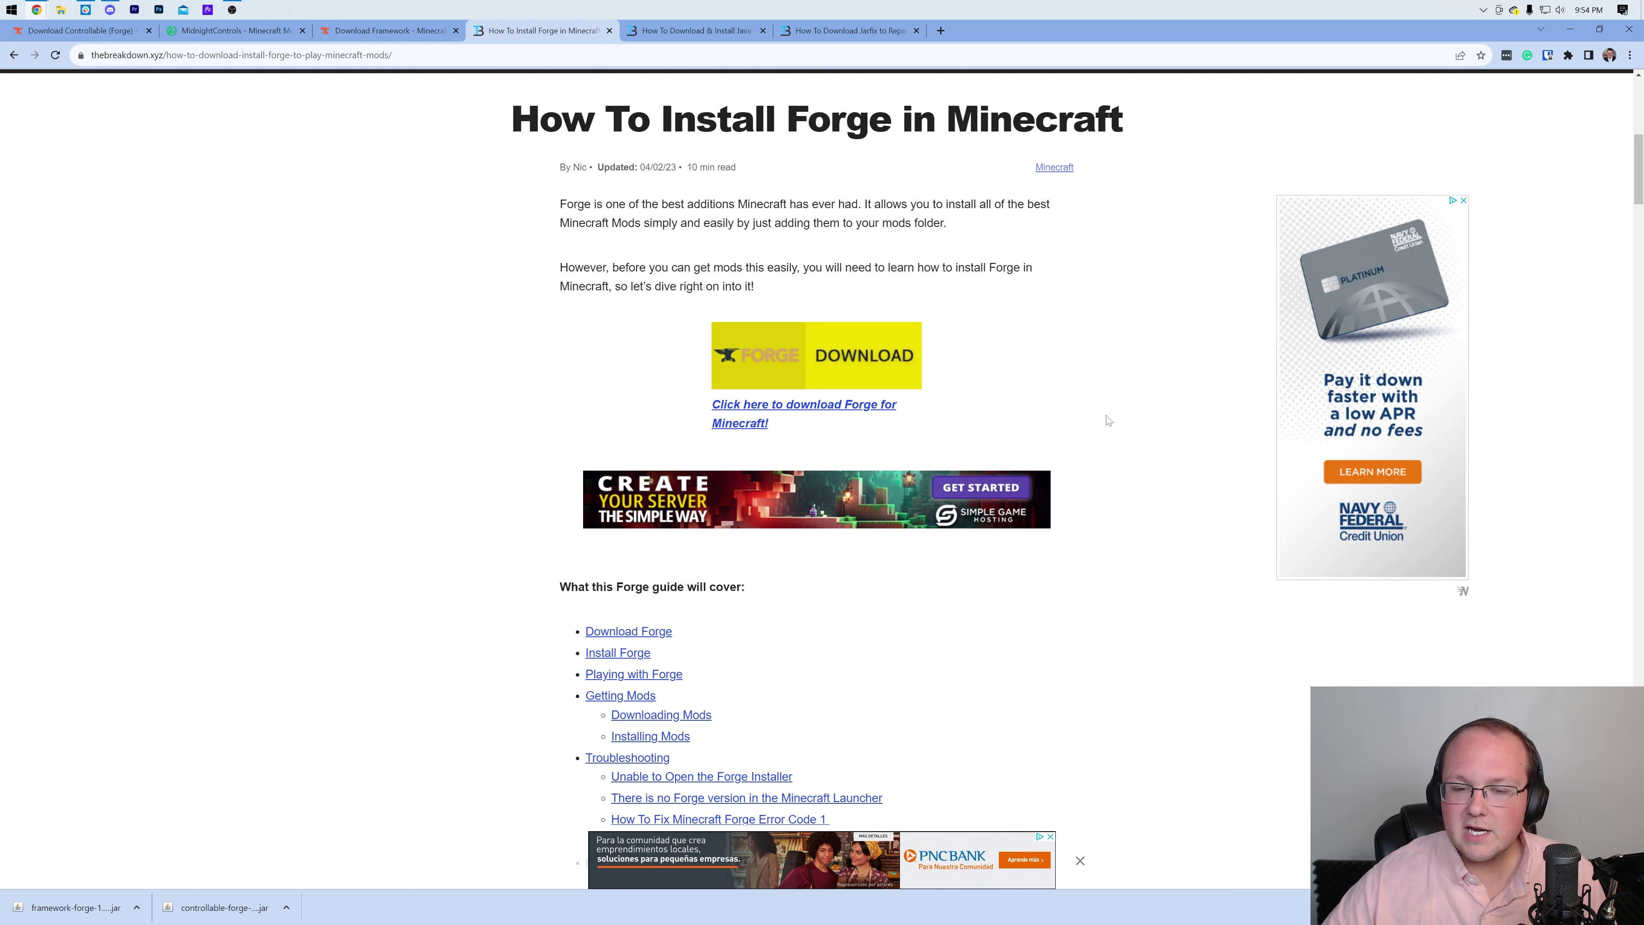
pyautogui.click(828, 372)
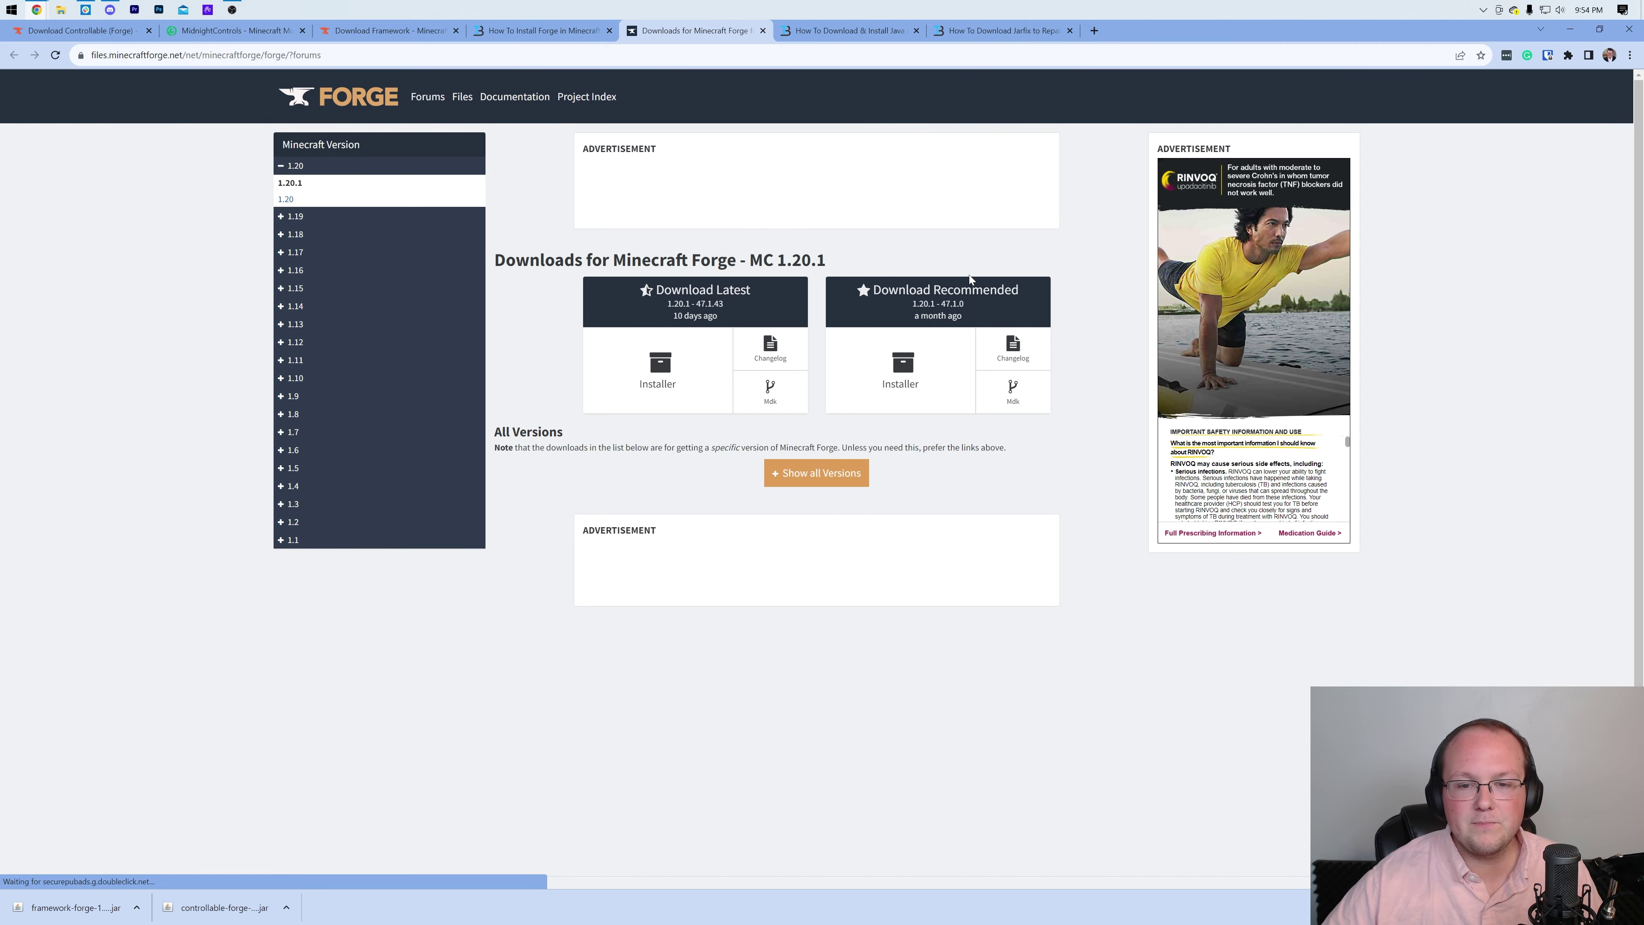
pyautogui.moveTo(884, 258); pyautogui.dragTo(745, 260)
pyautogui.click(745, 261)
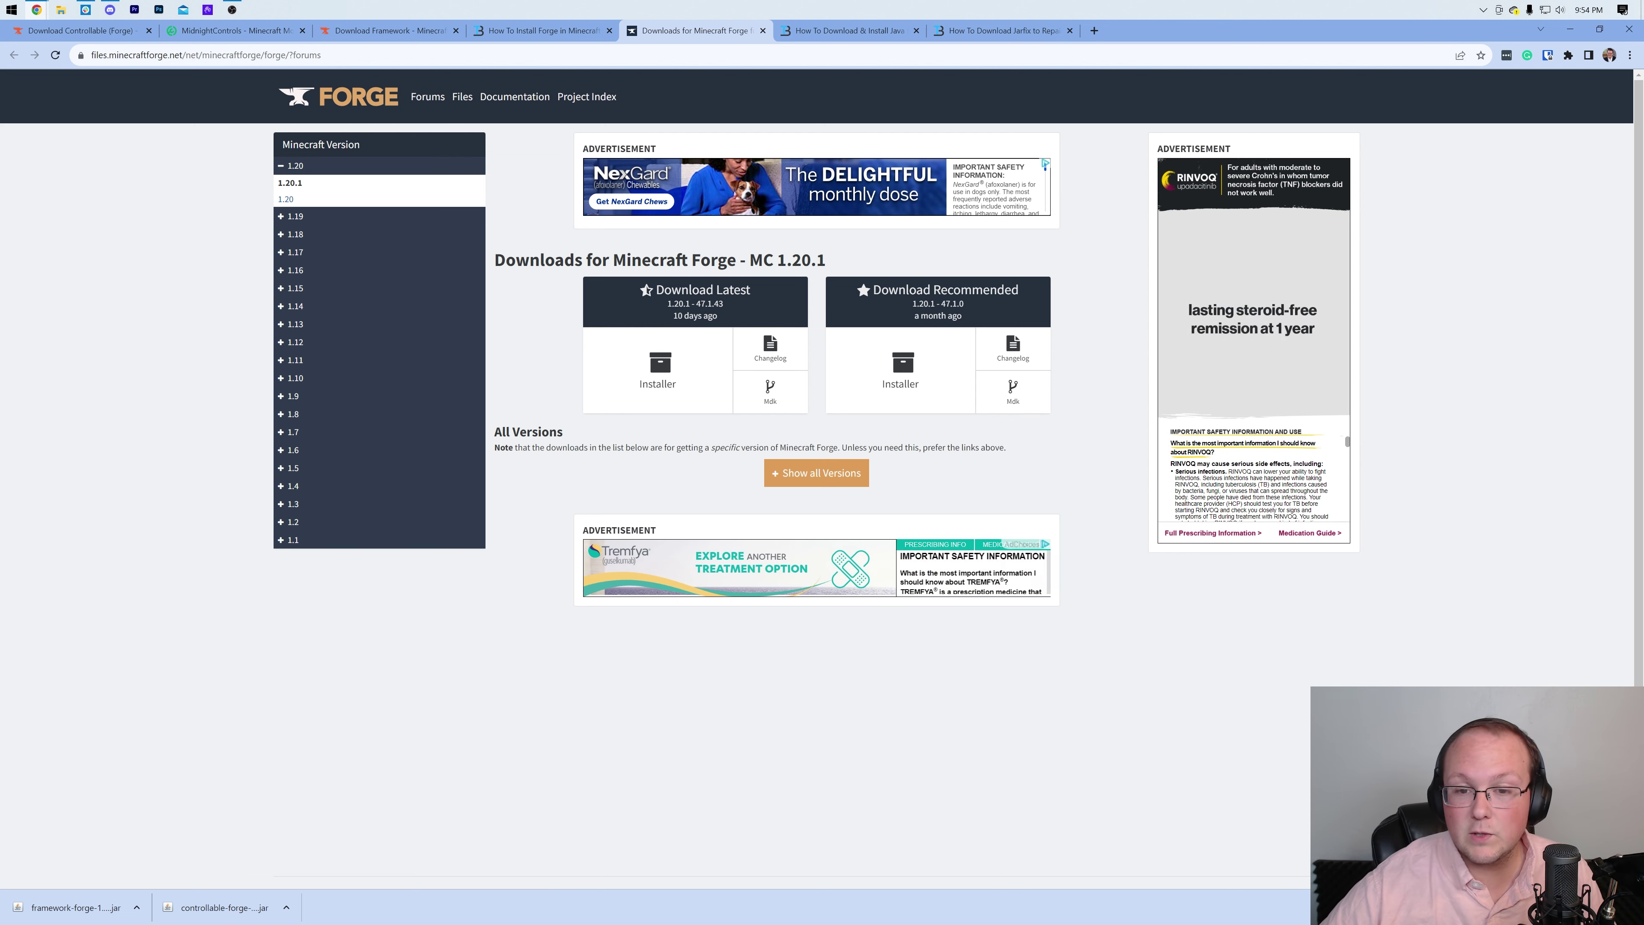
pyautogui.moveTo(752, 261); pyautogui.dragTo(832, 261)
pyautogui.click(834, 262)
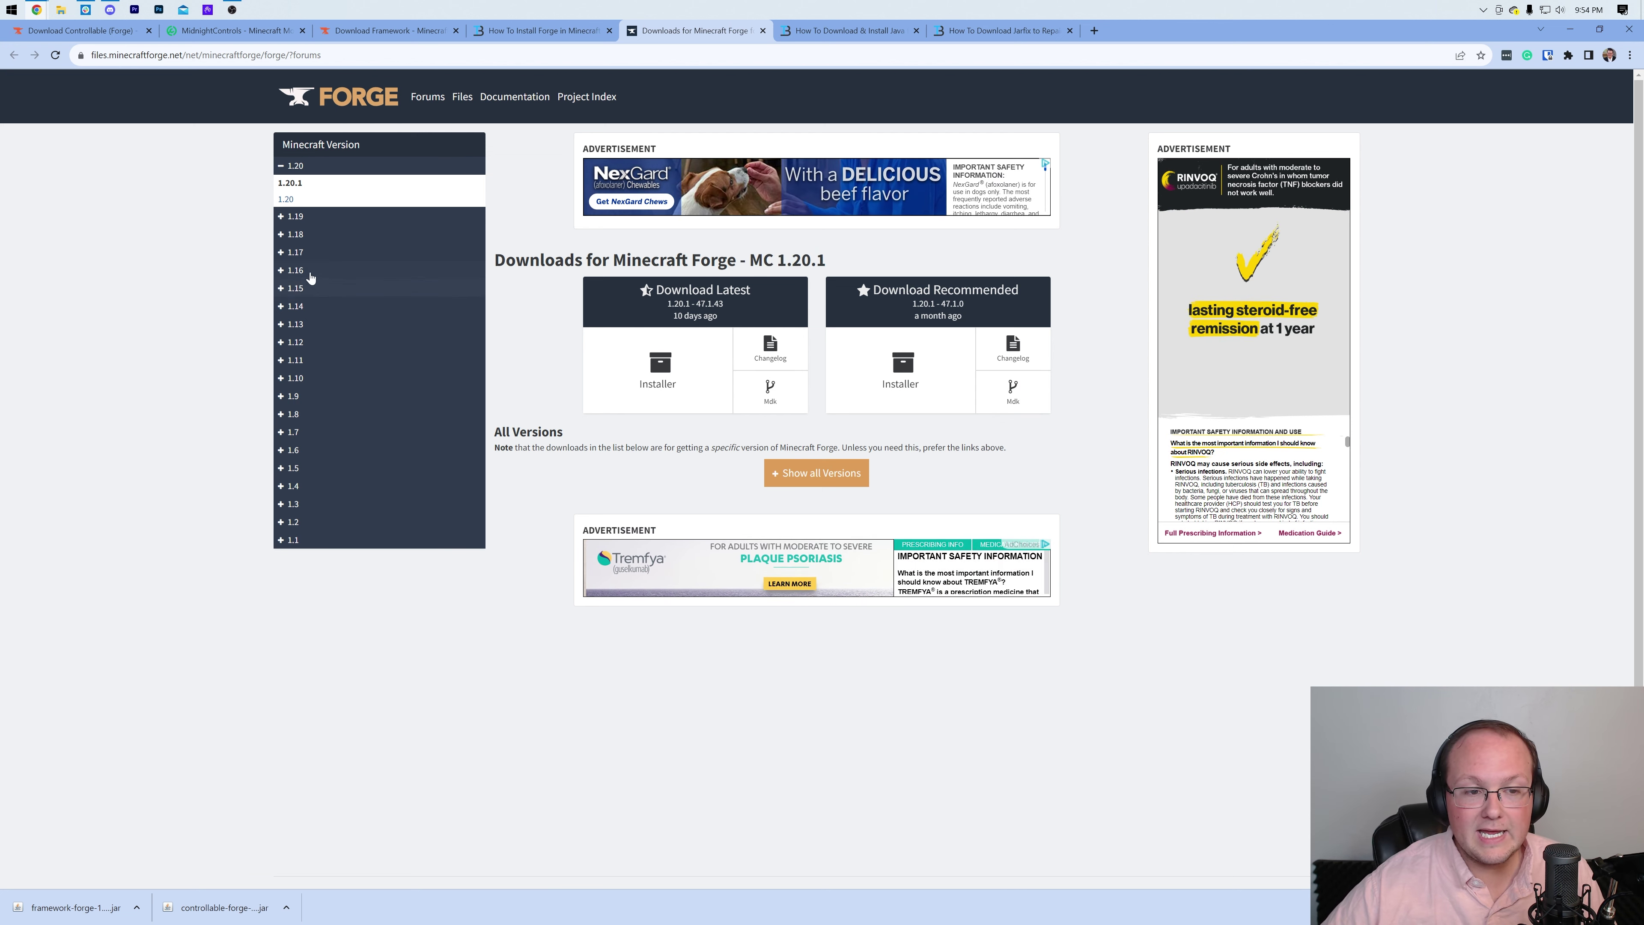
pyautogui.click(298, 234)
pyautogui.click(285, 283)
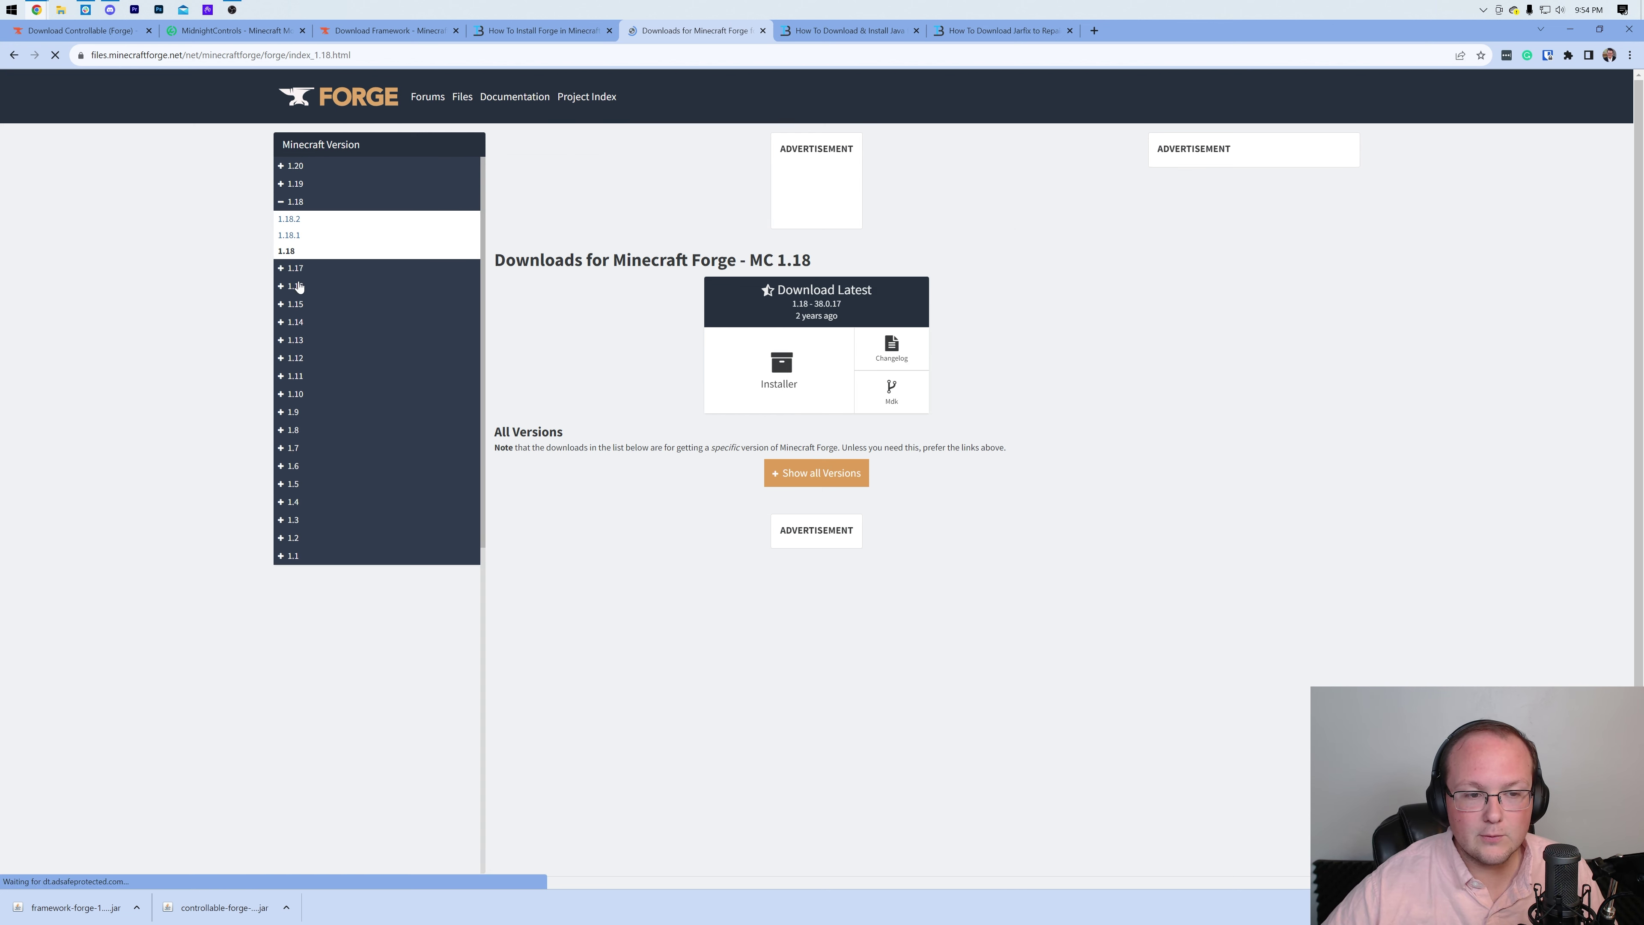
pyautogui.click(414, 167)
pyautogui.click(290, 183)
pyautogui.moveTo(749, 259); pyautogui.dragTo(827, 259)
pyautogui.click(829, 259)
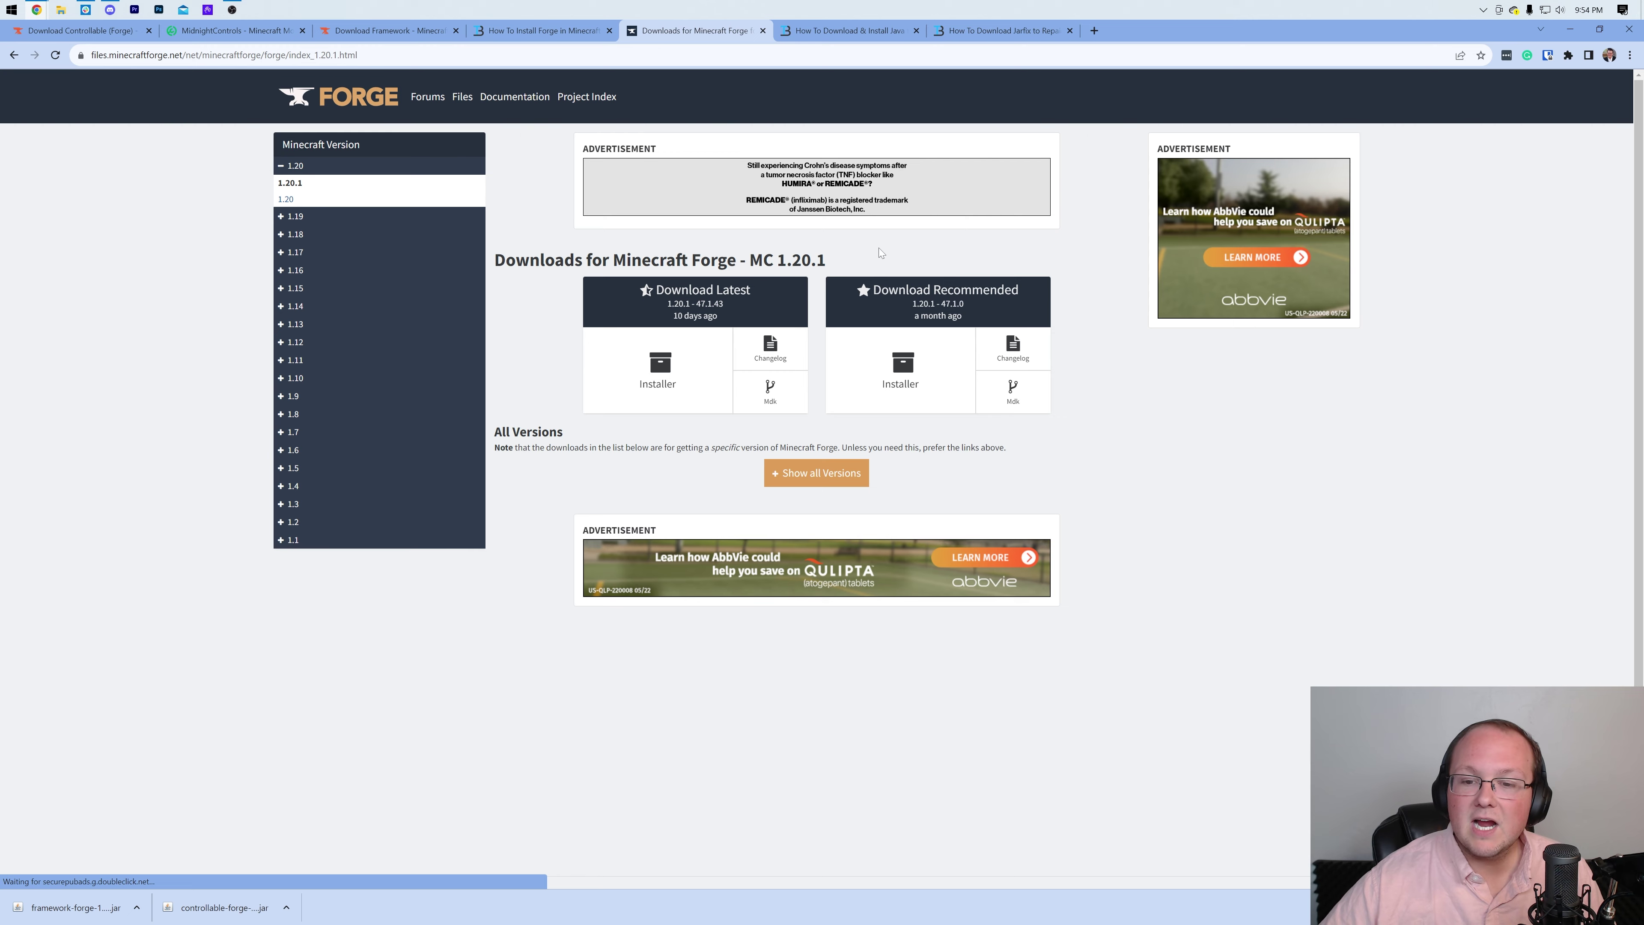
pyautogui.click(902, 346)
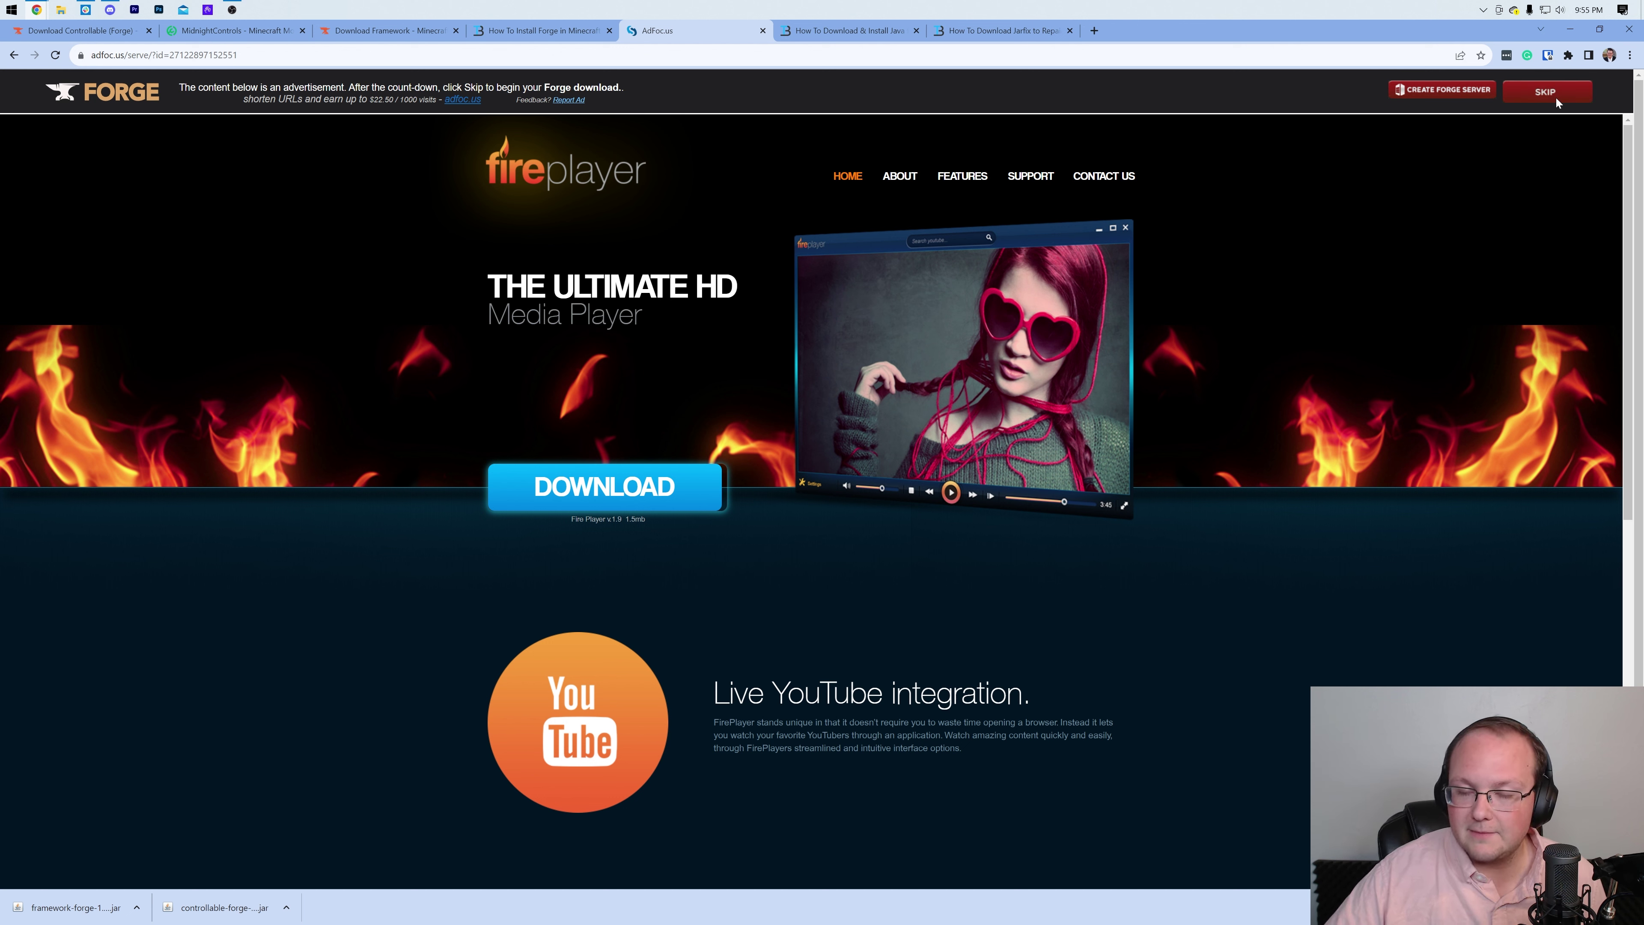
# Step: Skip the adfoc.us ad so the forge-1.20.1-47.1.0 installer downloads
pyautogui.click(1545, 97)
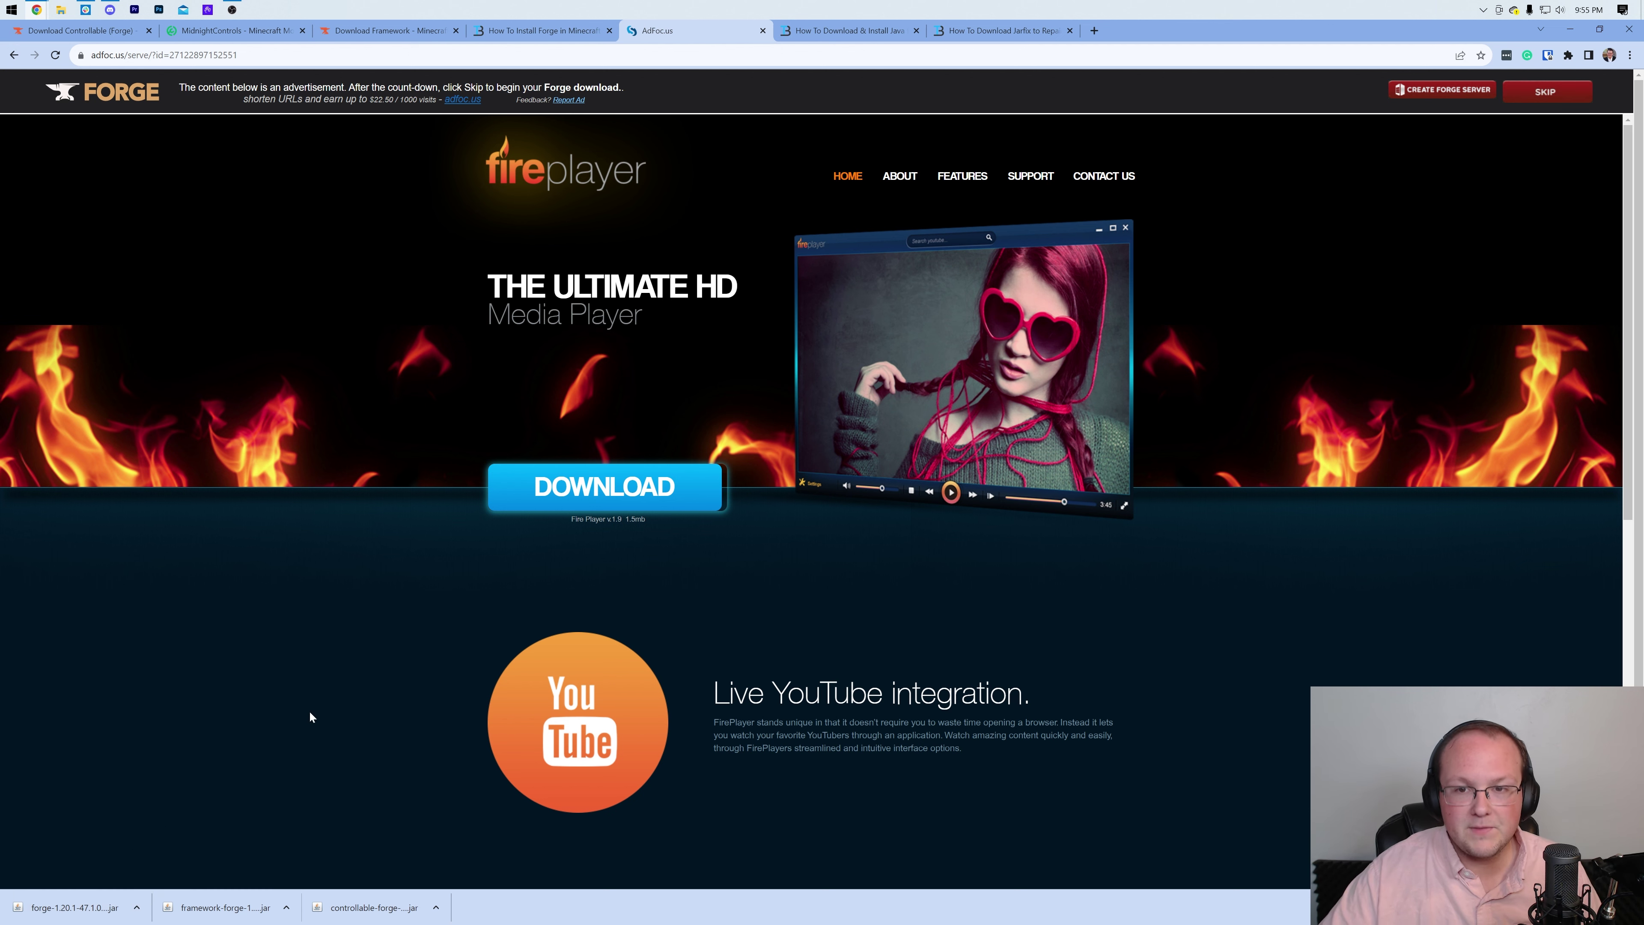
pyautogui.click(828, 39)
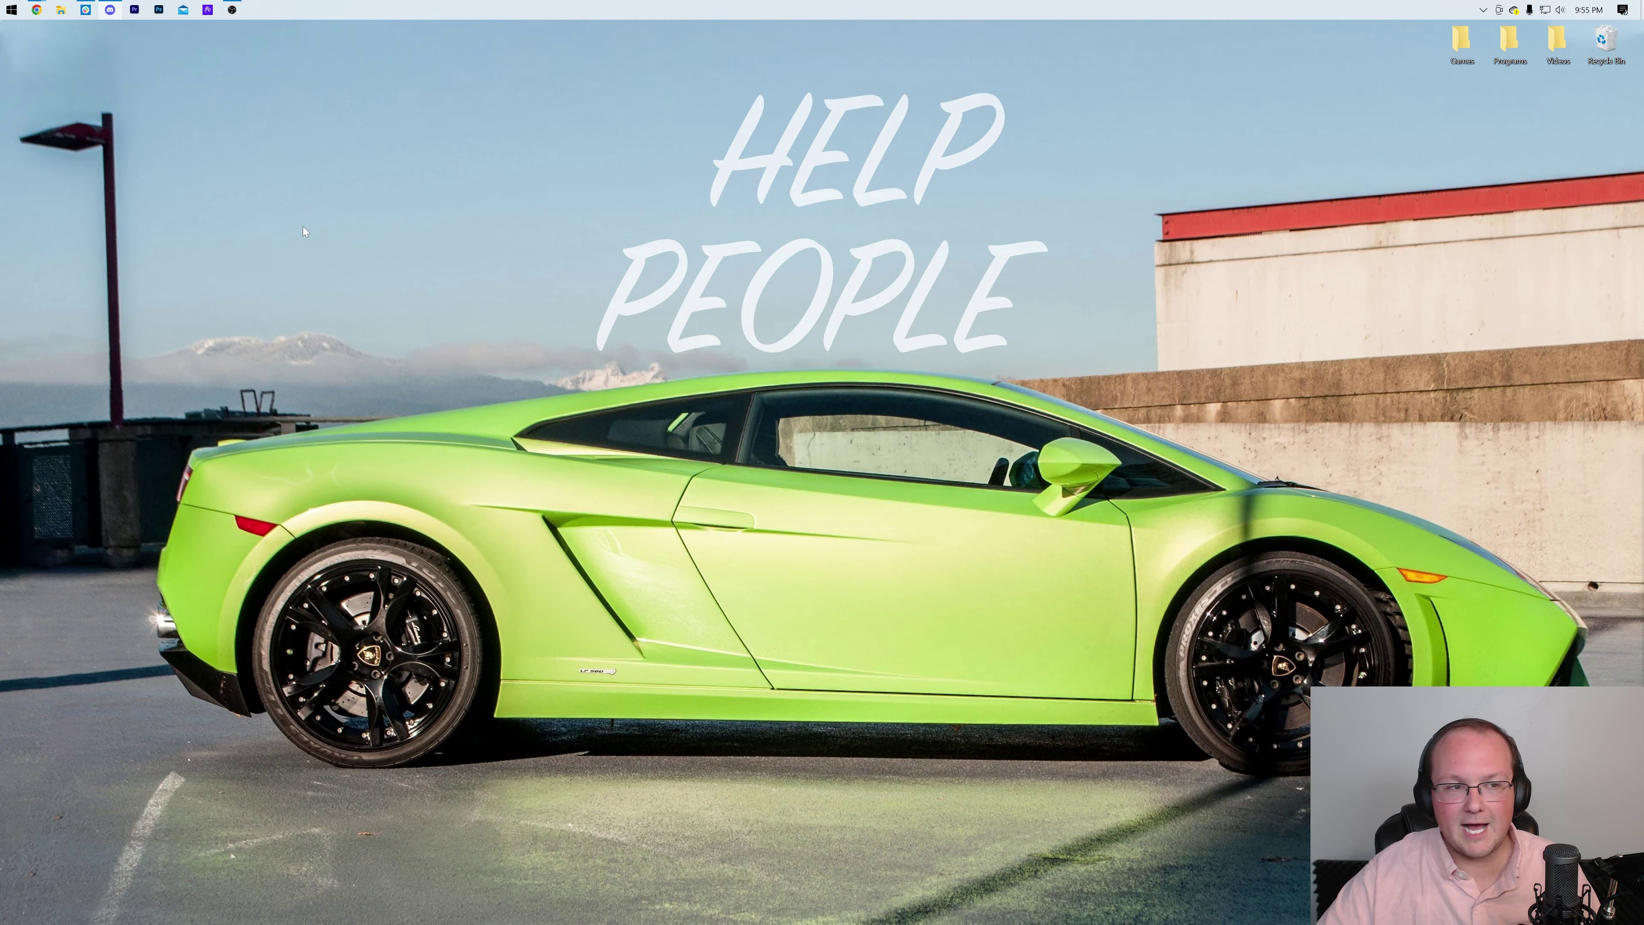
# Step: Move the Forge installer, Framework and Controllable jars from Downloads onto the desktop and close Explorer
pyautogui.click(4, 6)
pyautogui.write('down')
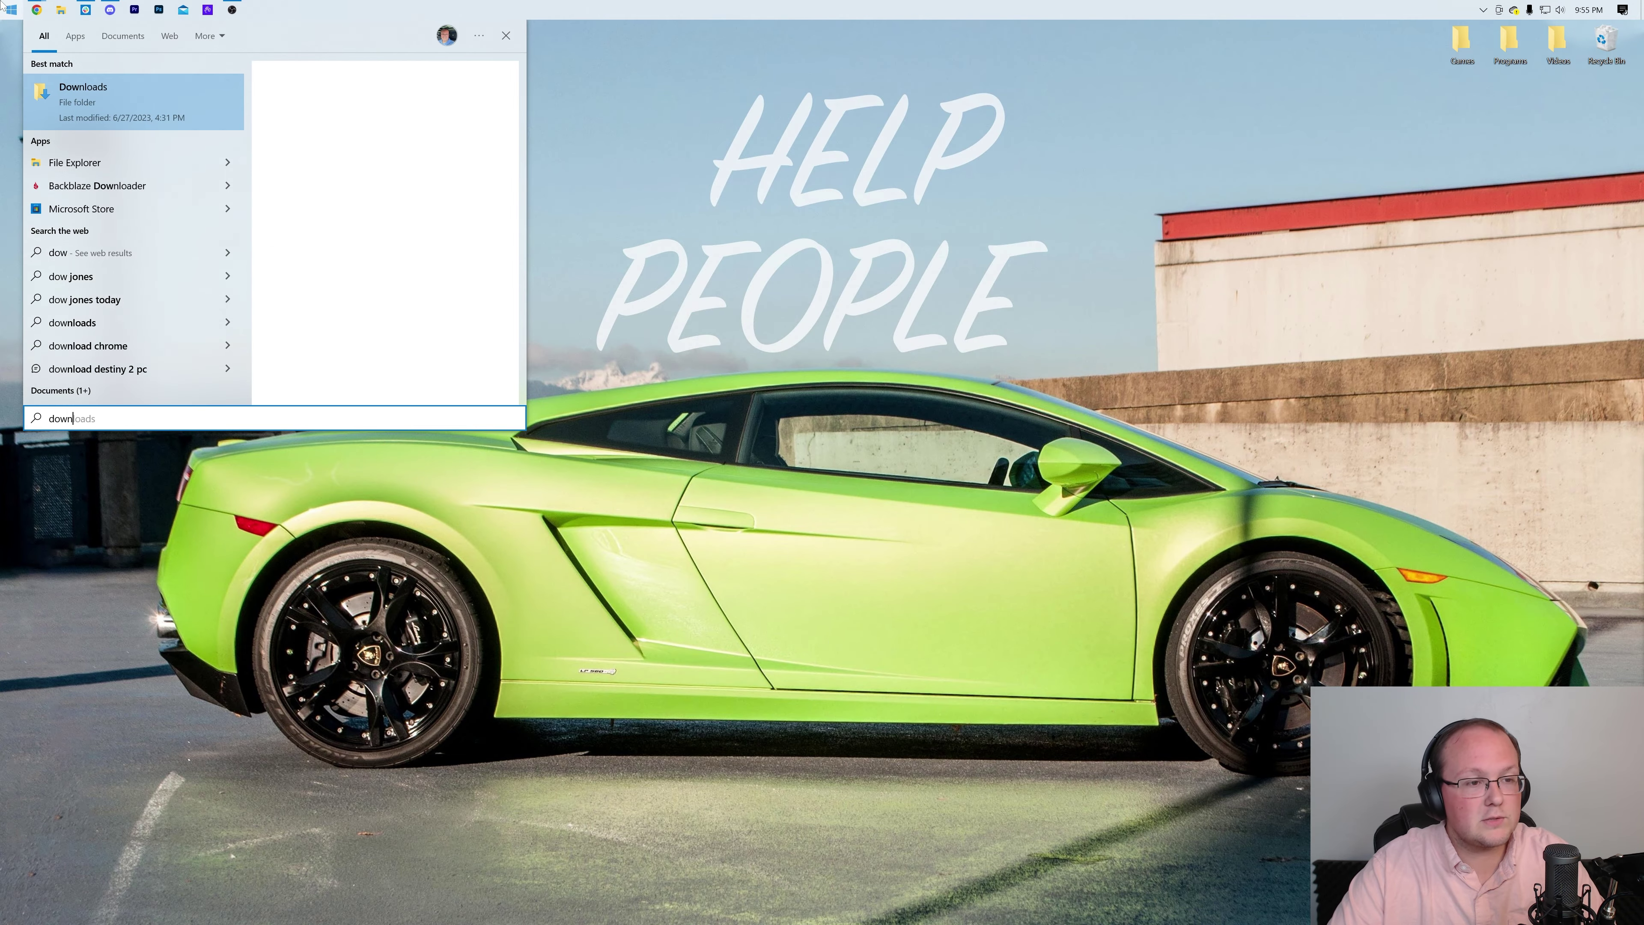
pyautogui.click(96, 119)
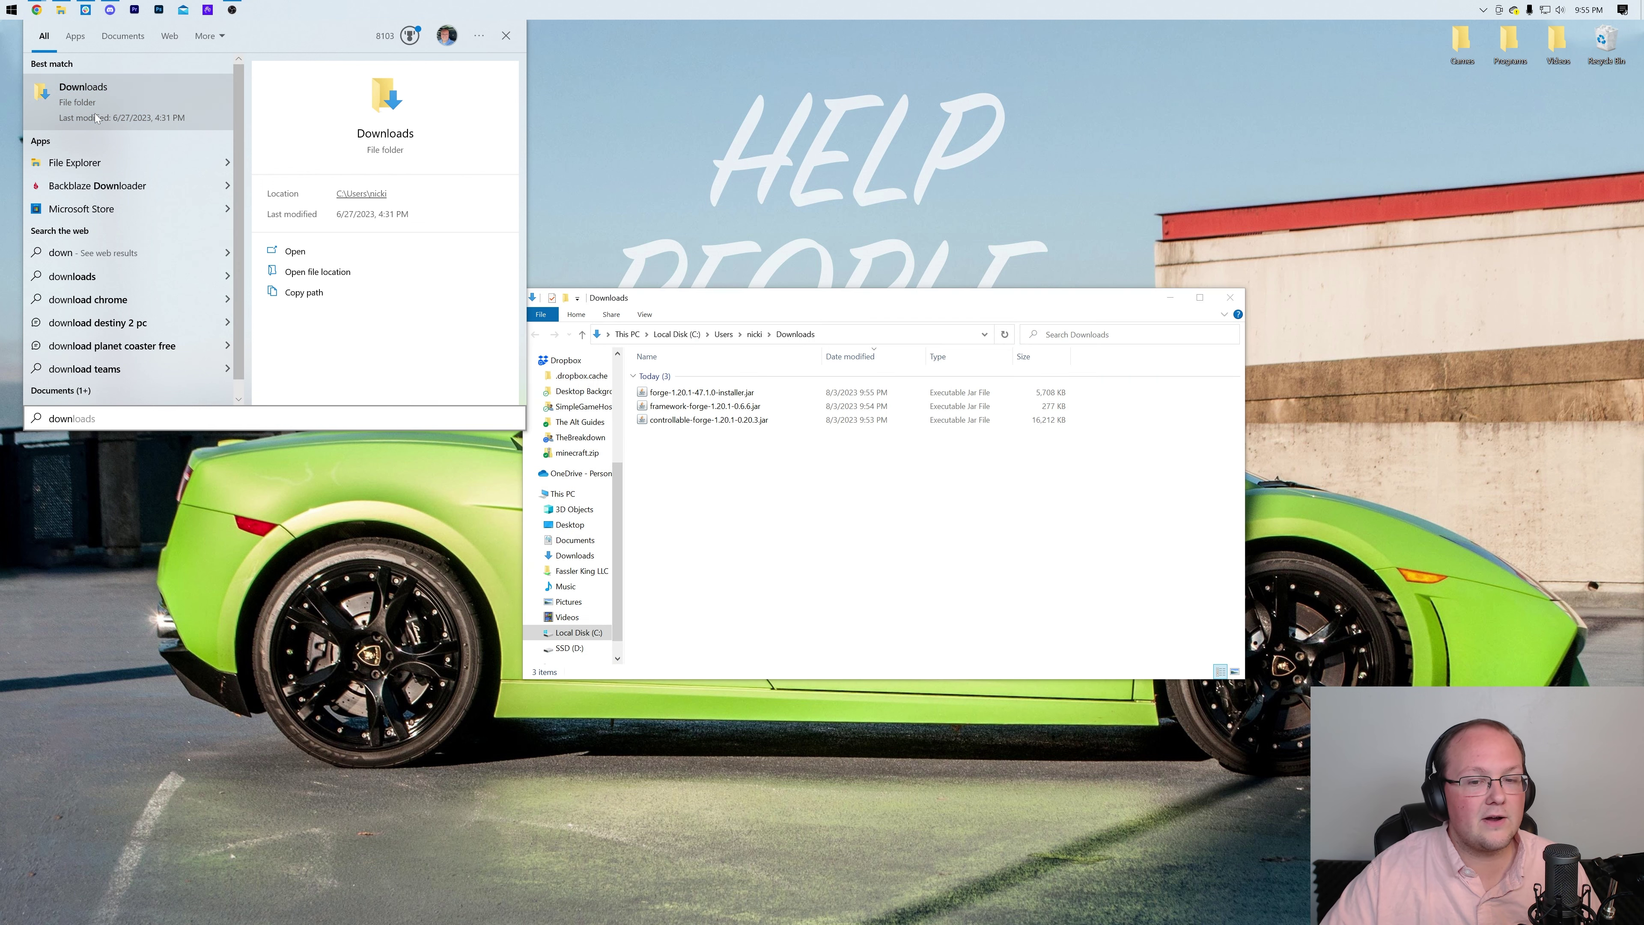
pyautogui.click(678, 411)
pyautogui.click(678, 418)
pyautogui.keyDown('shift'); pyautogui.click(679, 392); pyautogui.keyUp('shift')
pyautogui.moveTo(678, 393); pyautogui.dragTo(418, 250)
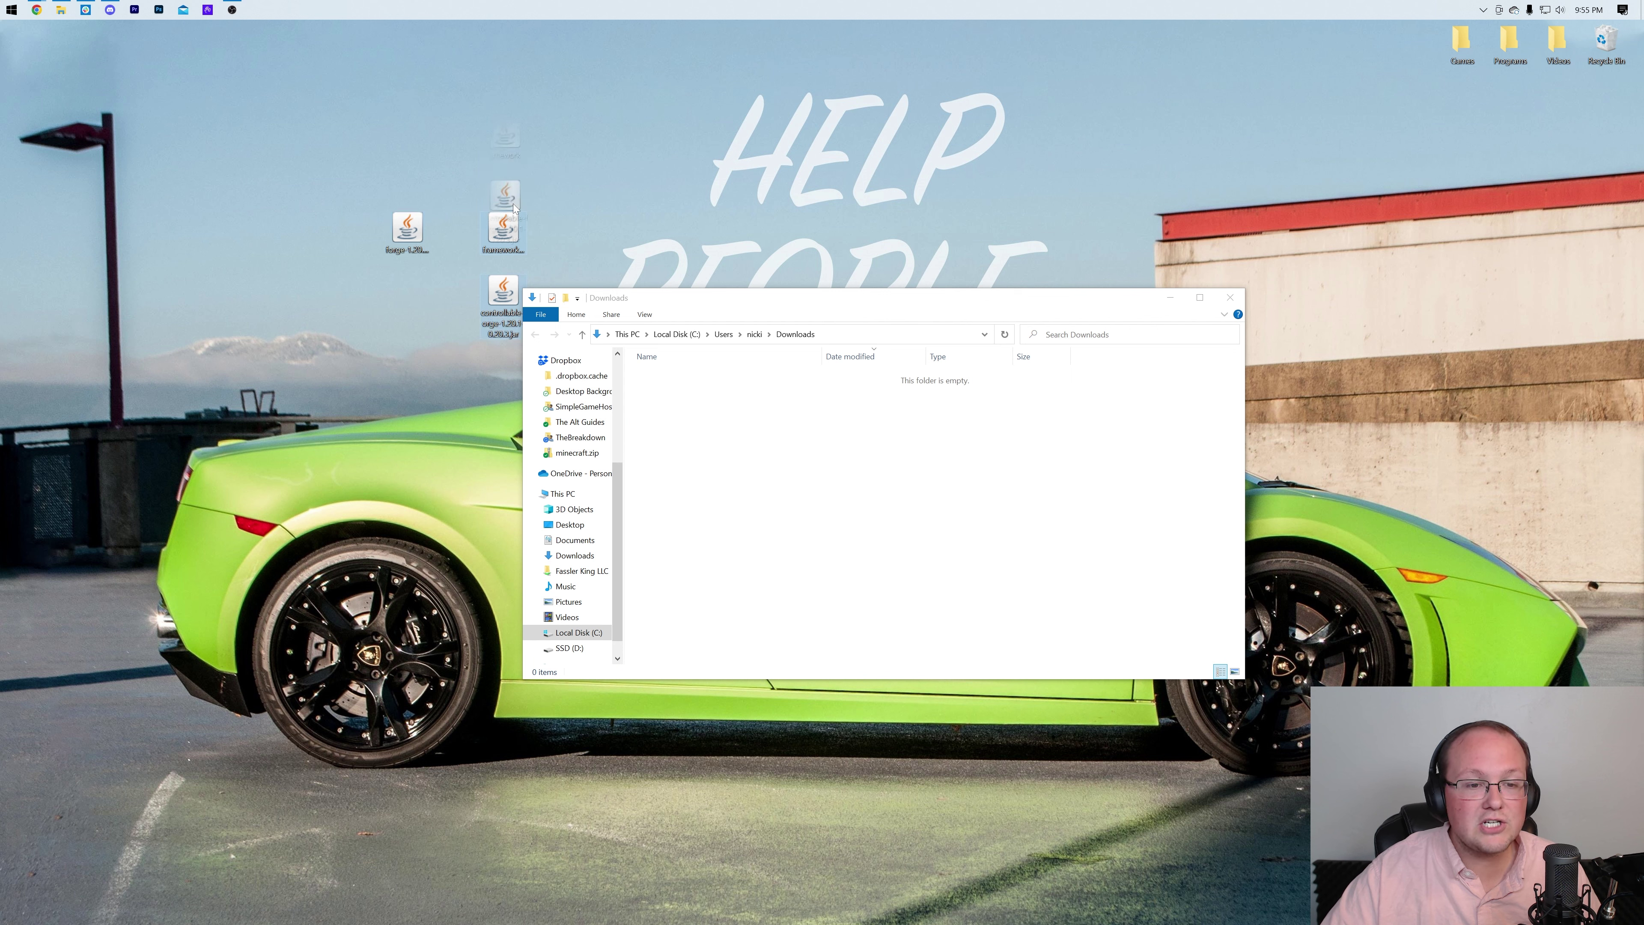
pyautogui.click(407, 230)
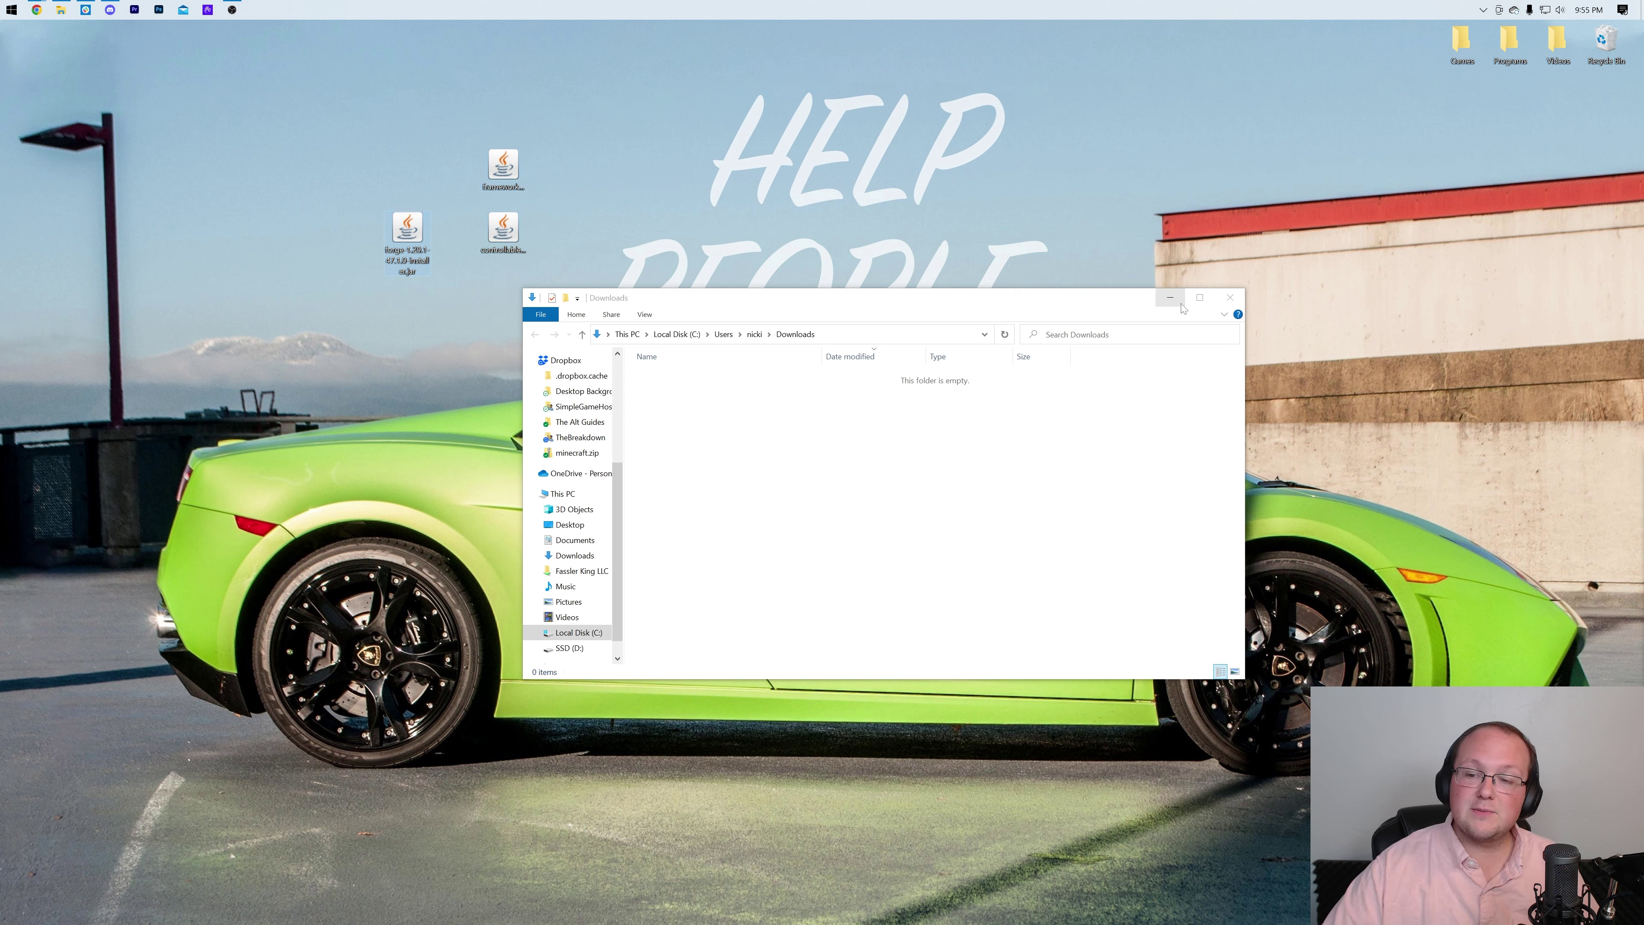
pyautogui.click(1219, 301)
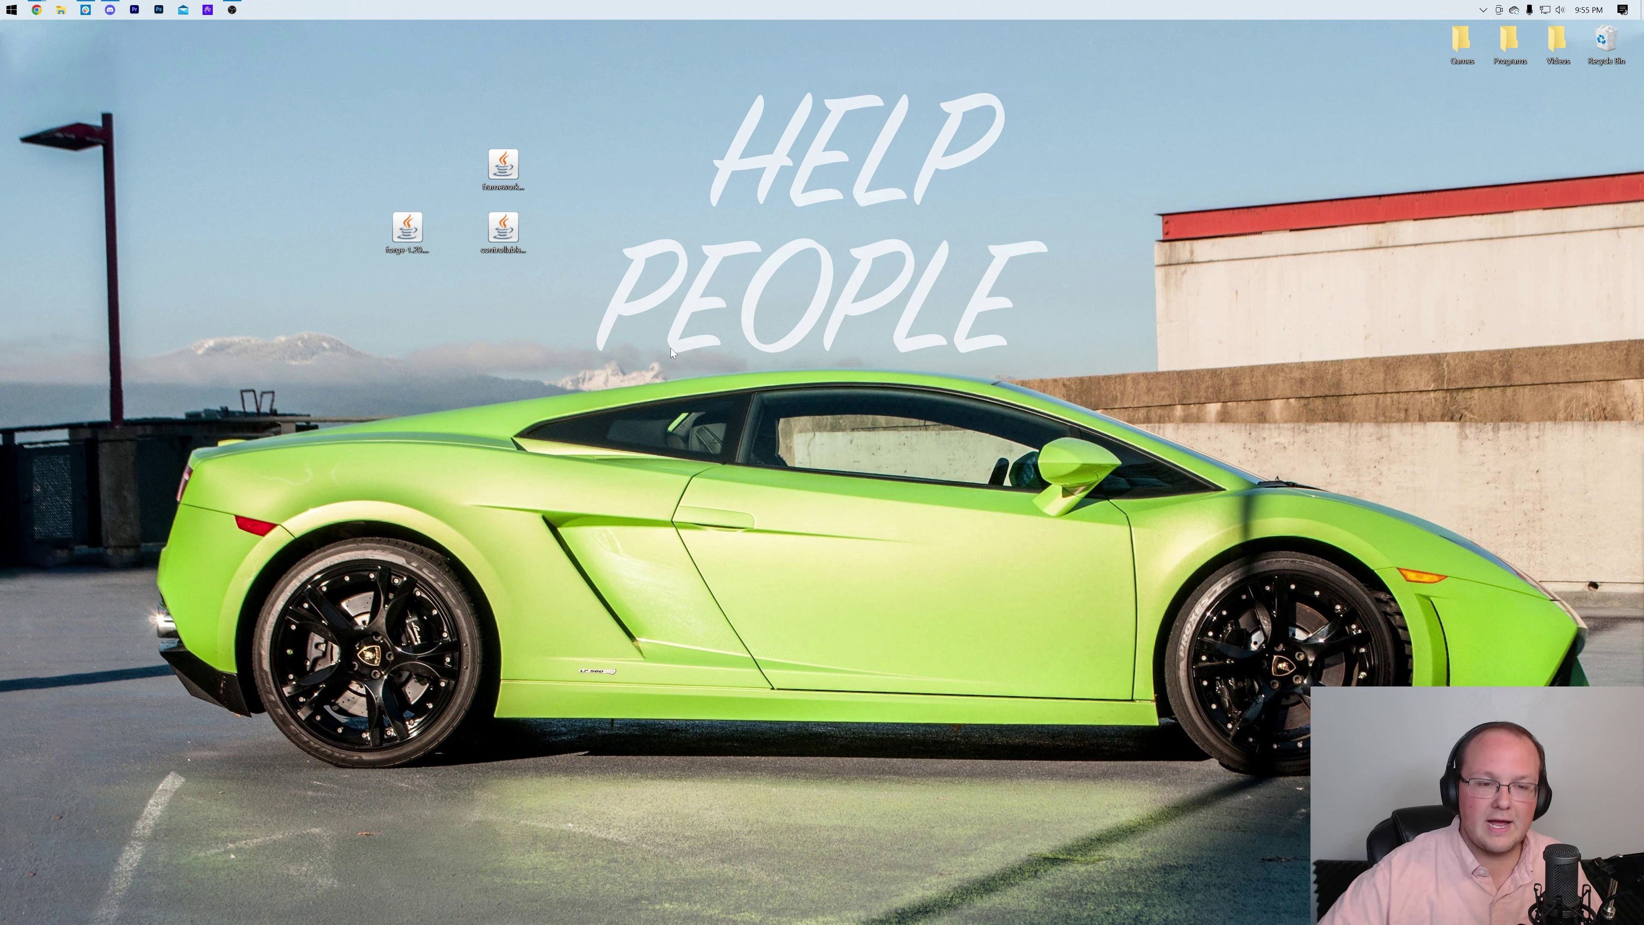
# Step: Bring up the forge installer jar's Open with prompt, then dismiss it
pyautogui.rightClick(401, 226)
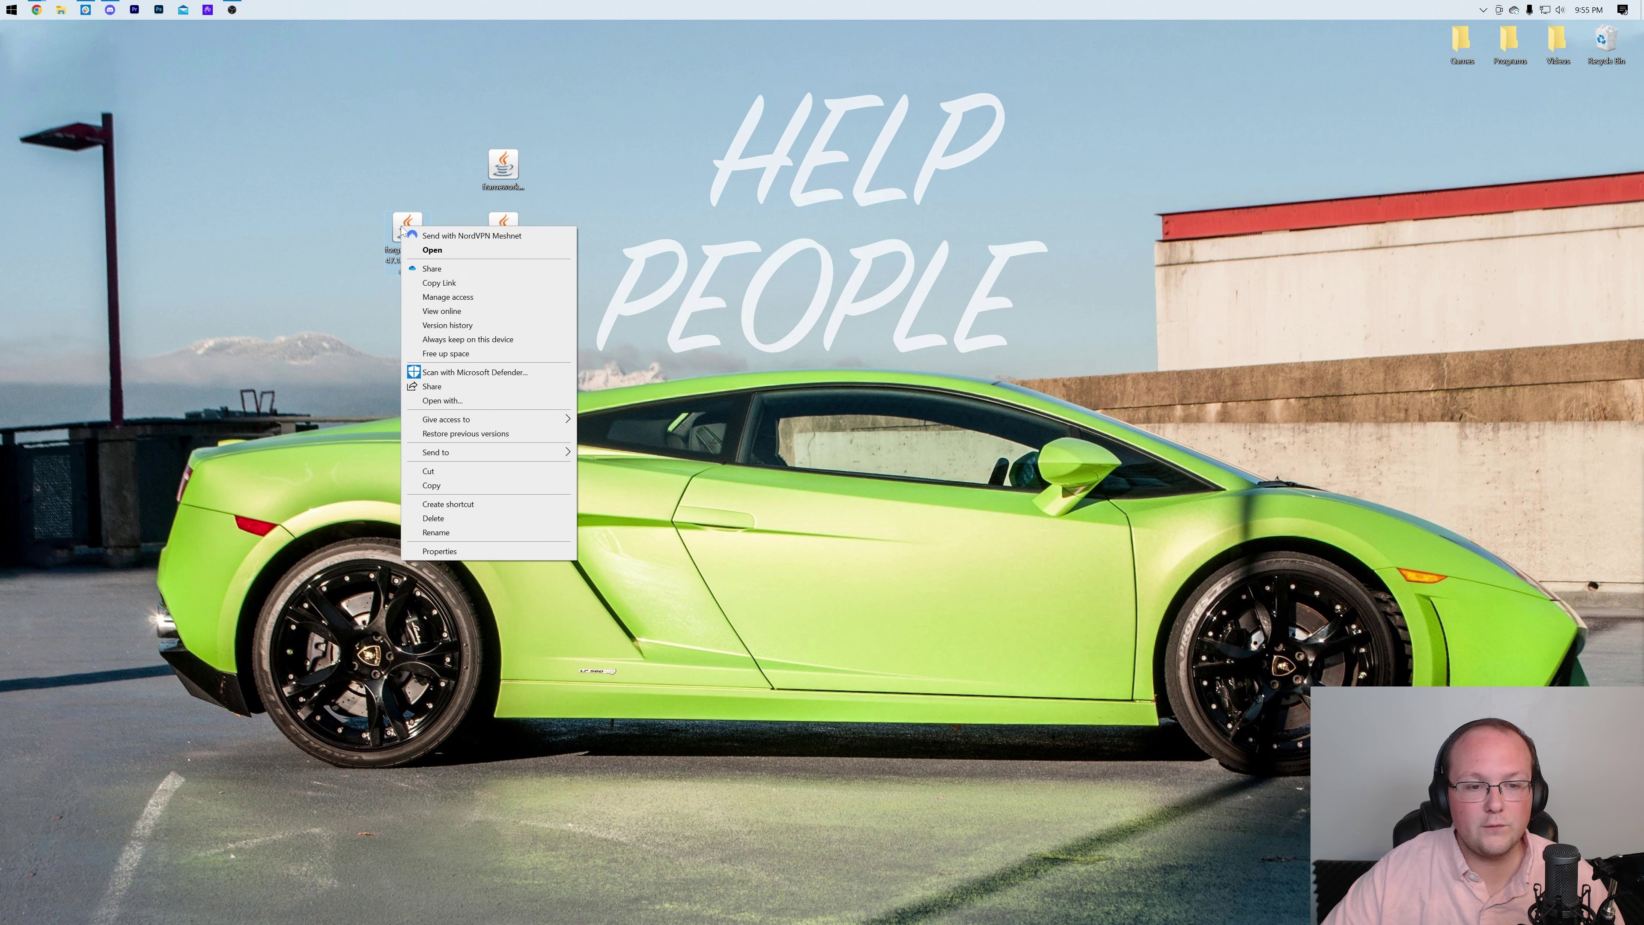
pyautogui.click(485, 399)
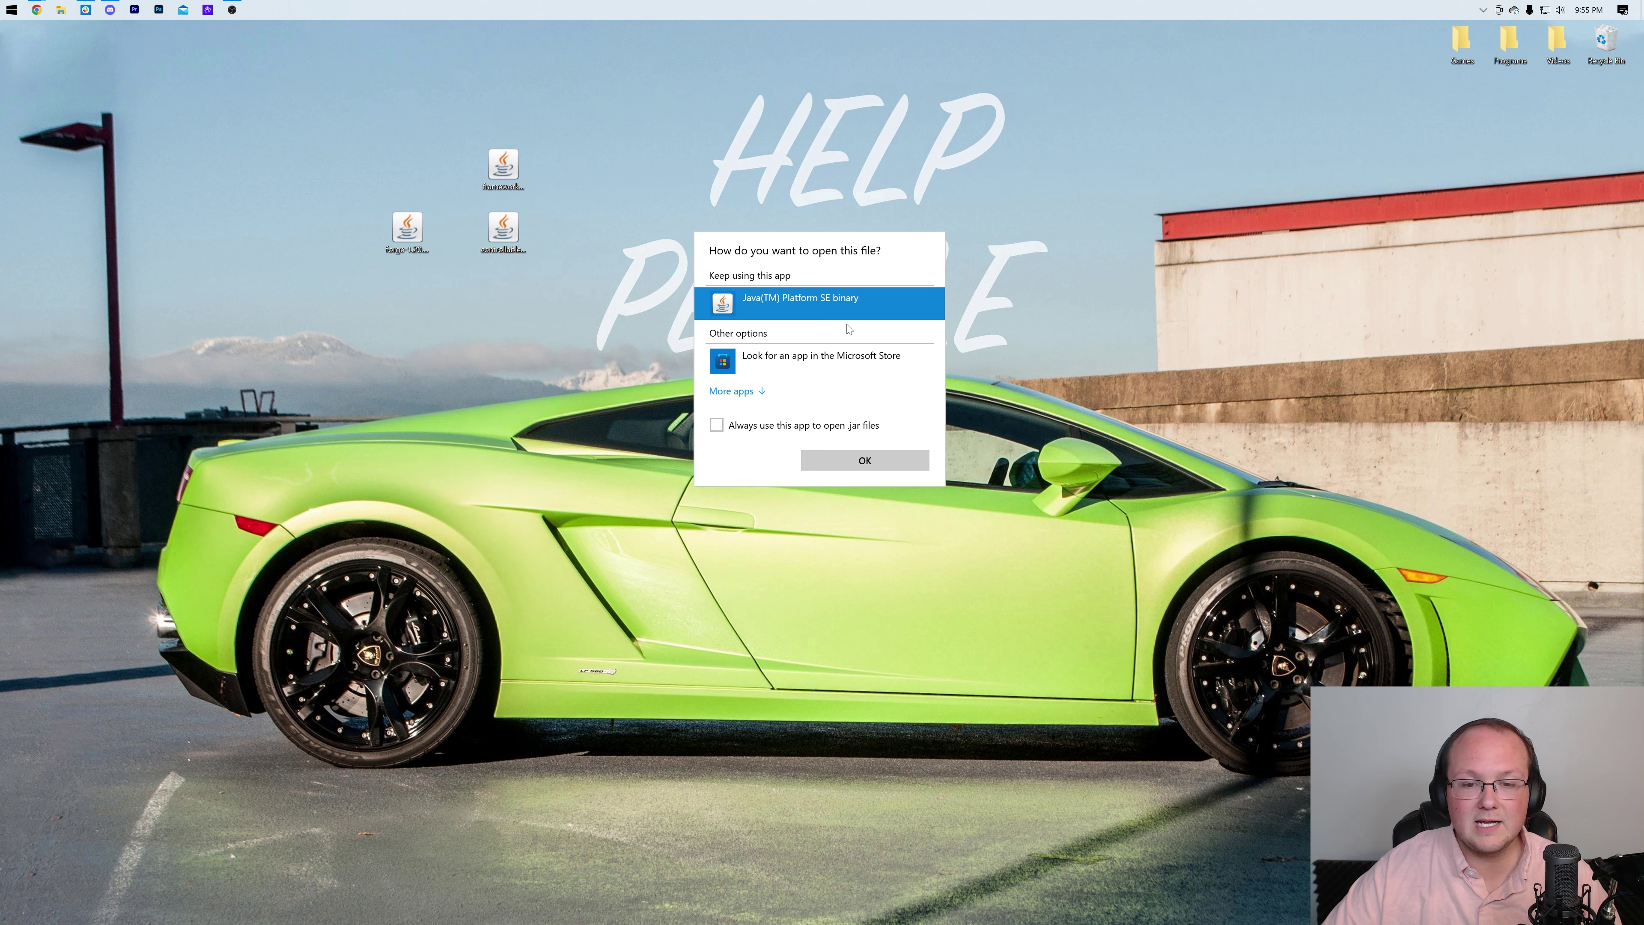
pyautogui.click(854, 458)
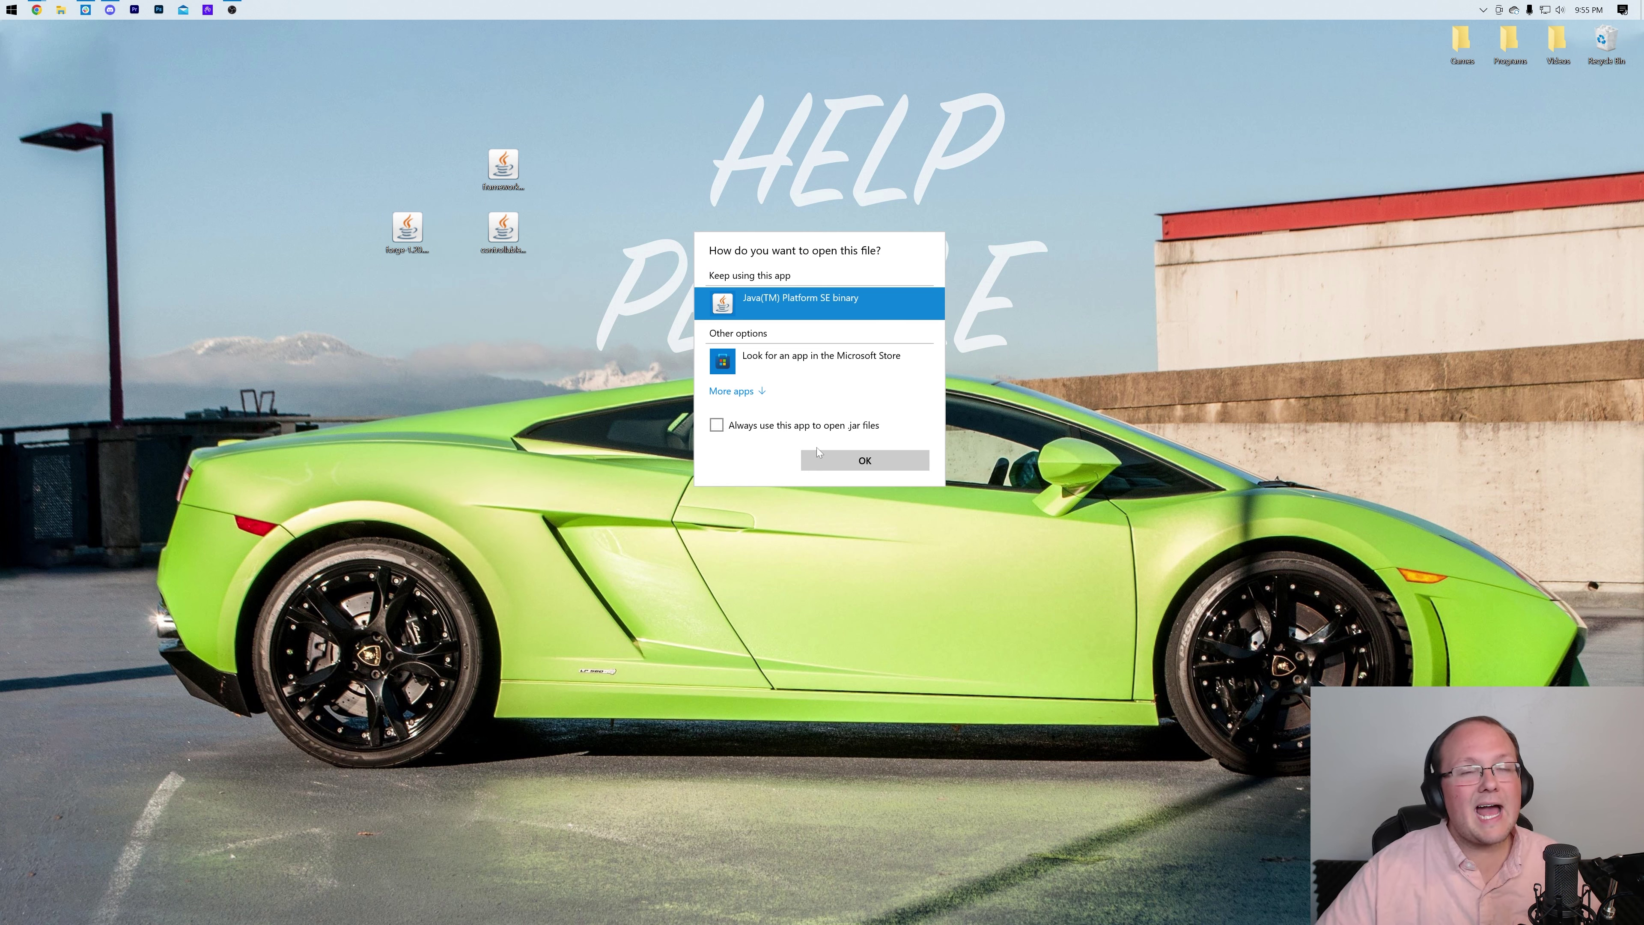
# Step: Restore Chrome, skim the Java install guide, and switch to the Jarfix repair guide
pyautogui.moveTo(36, 9)
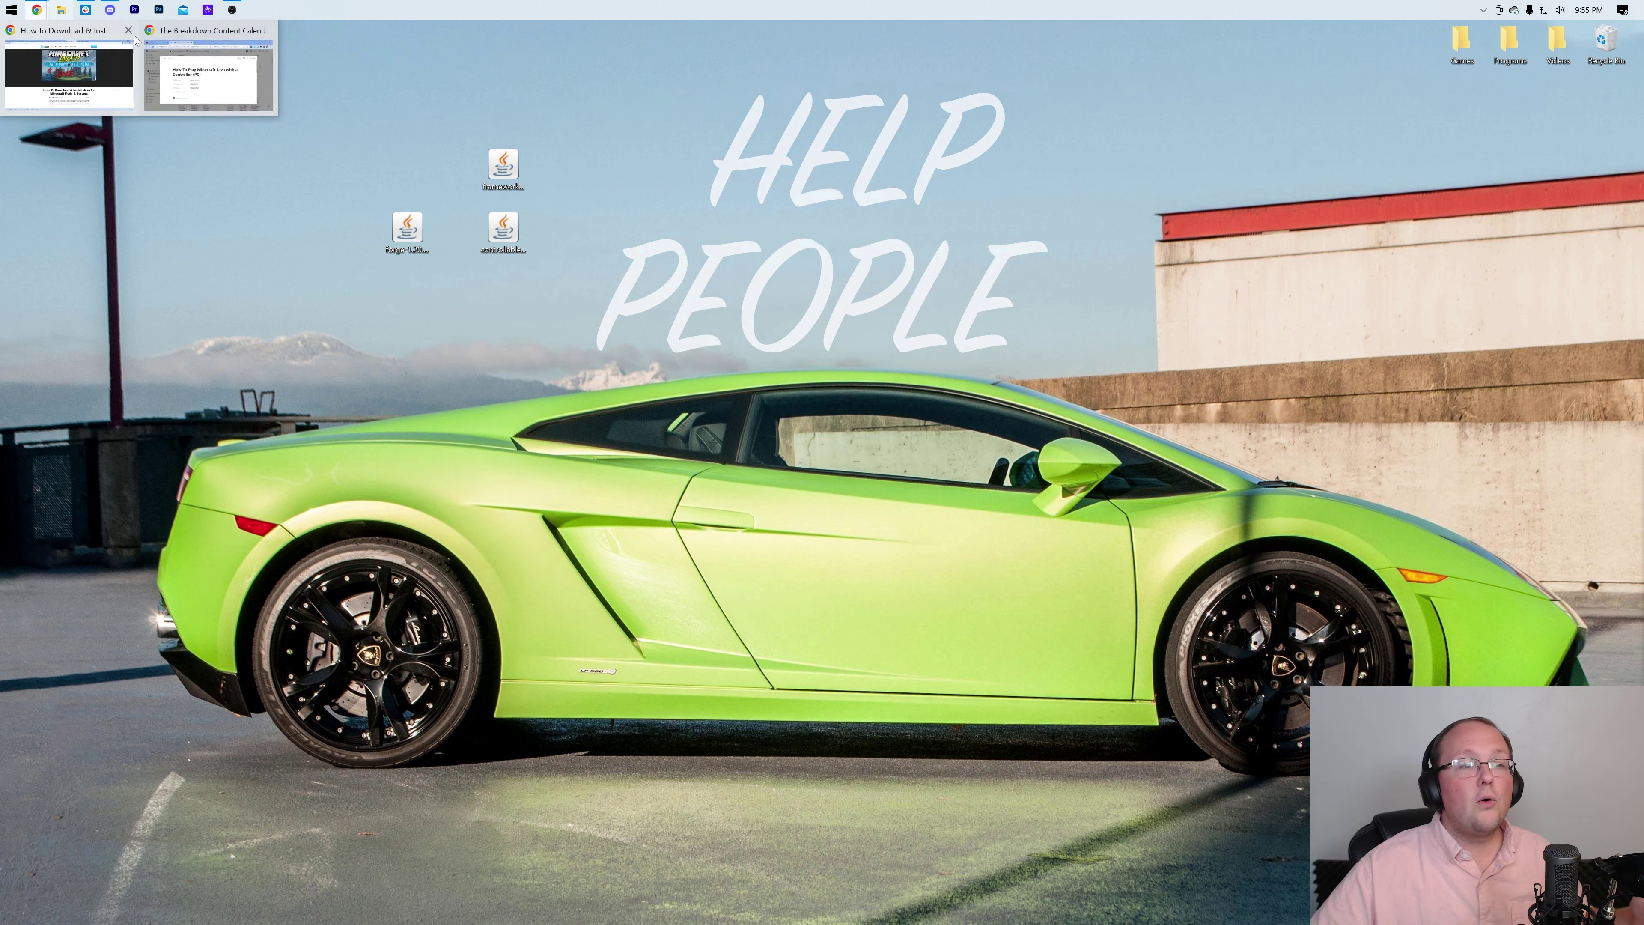
pyautogui.click(64, 97)
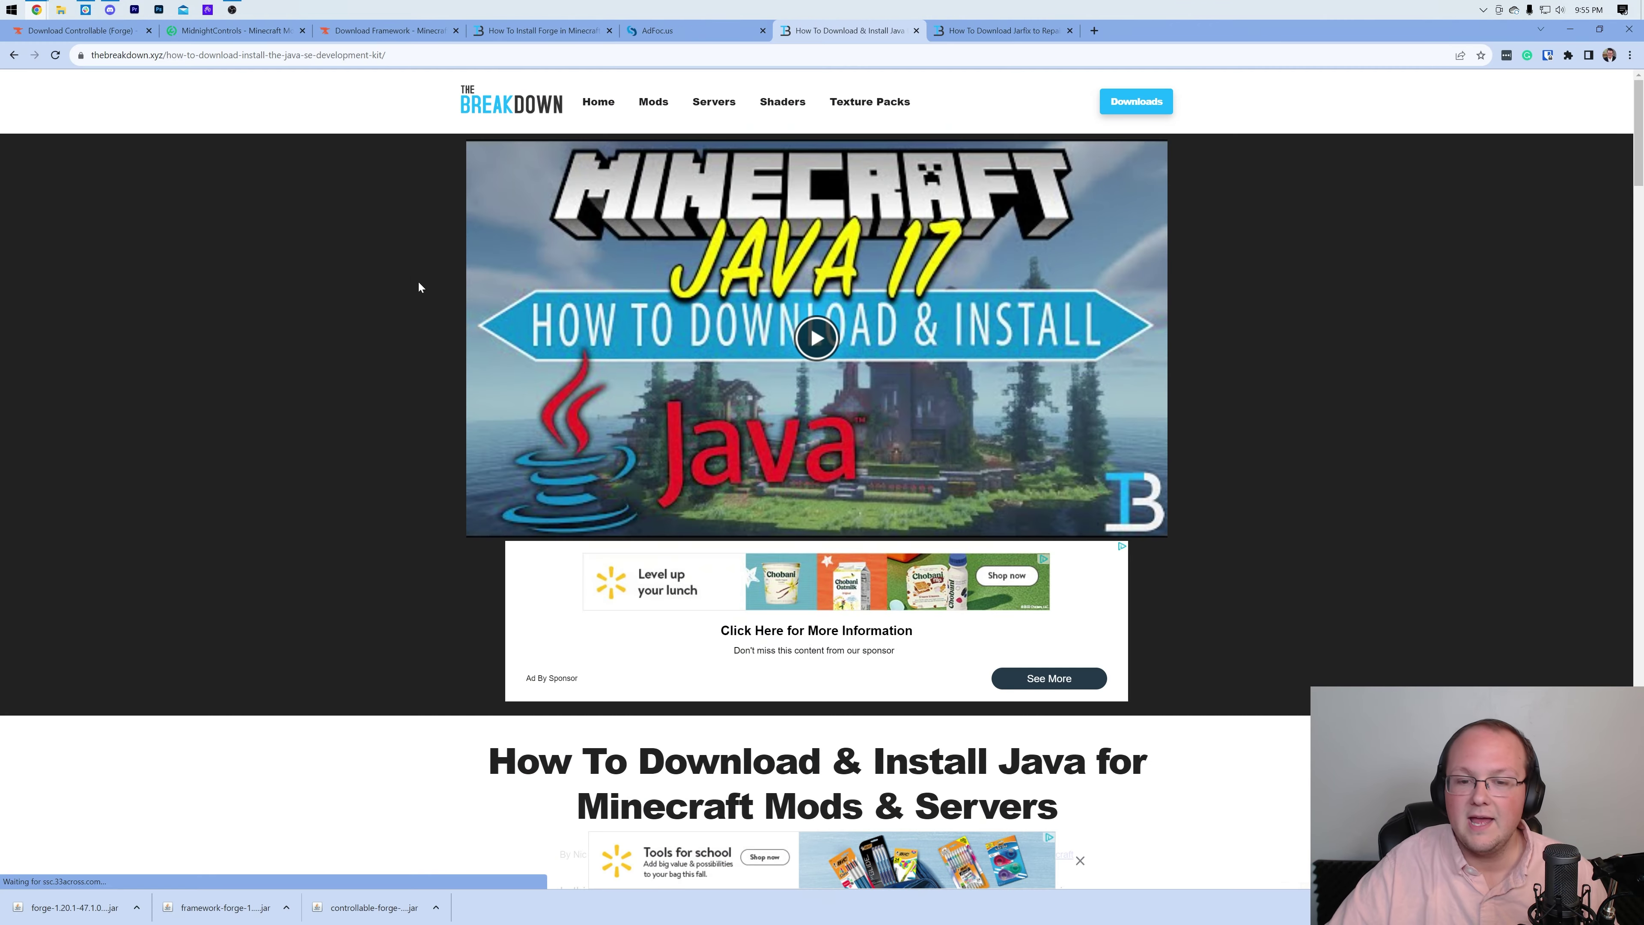
pyautogui.scroll(-5, 437, 272)
pyautogui.scroll(-10, 437, 272)
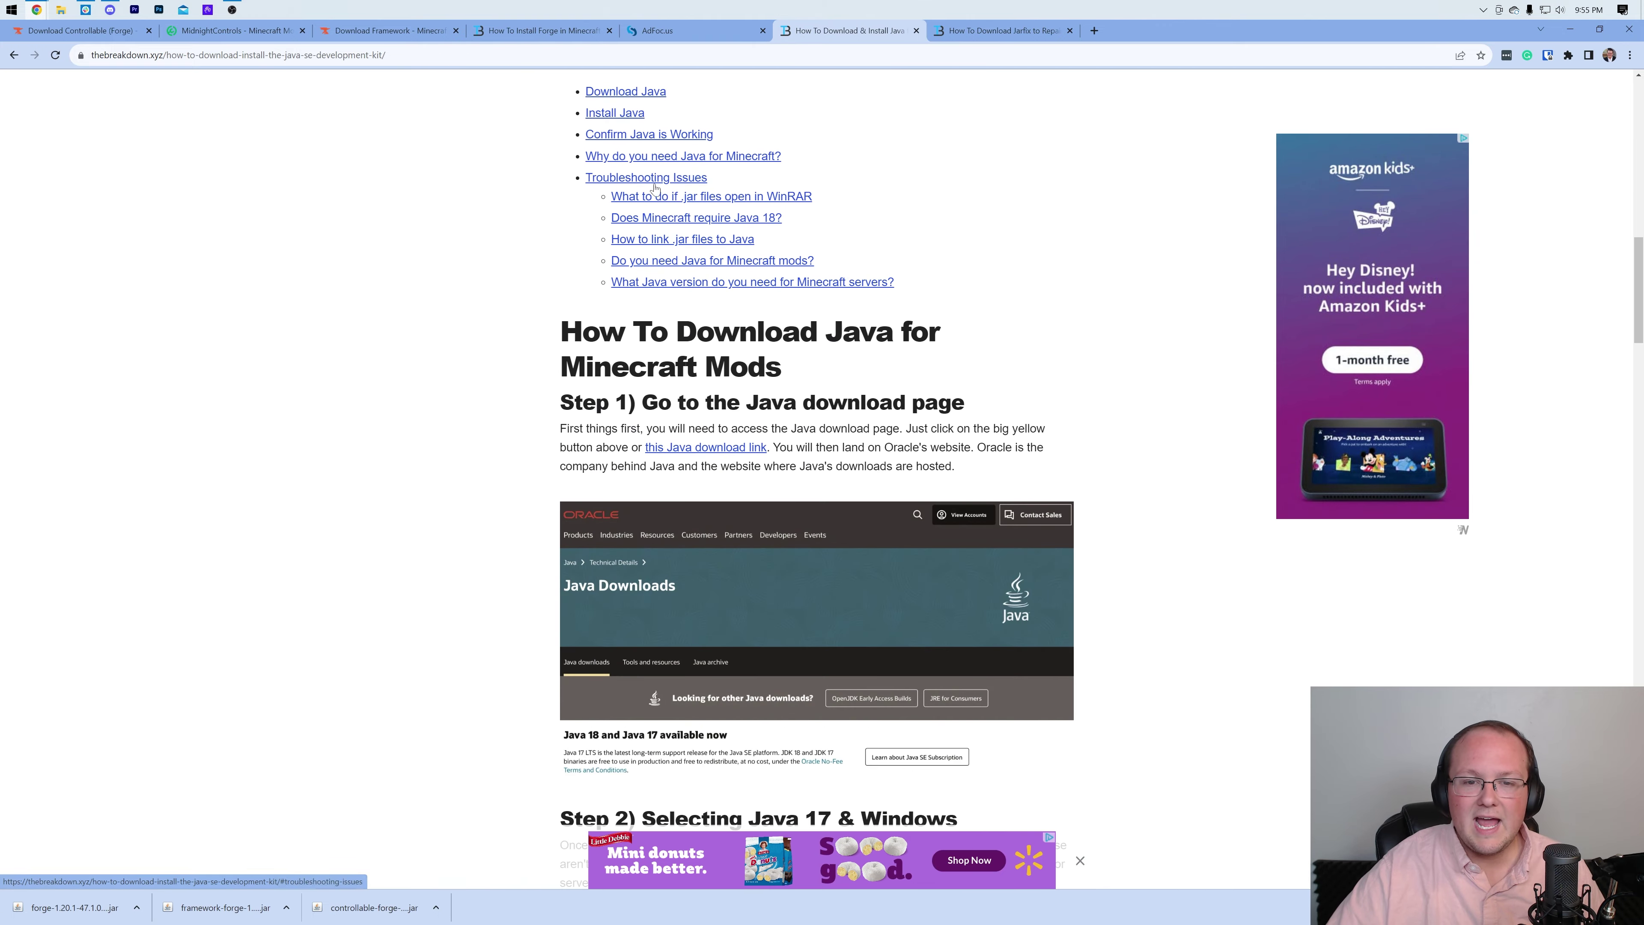
pyautogui.scroll(7, 881, 371)
pyautogui.scroll(8, 896, 381)
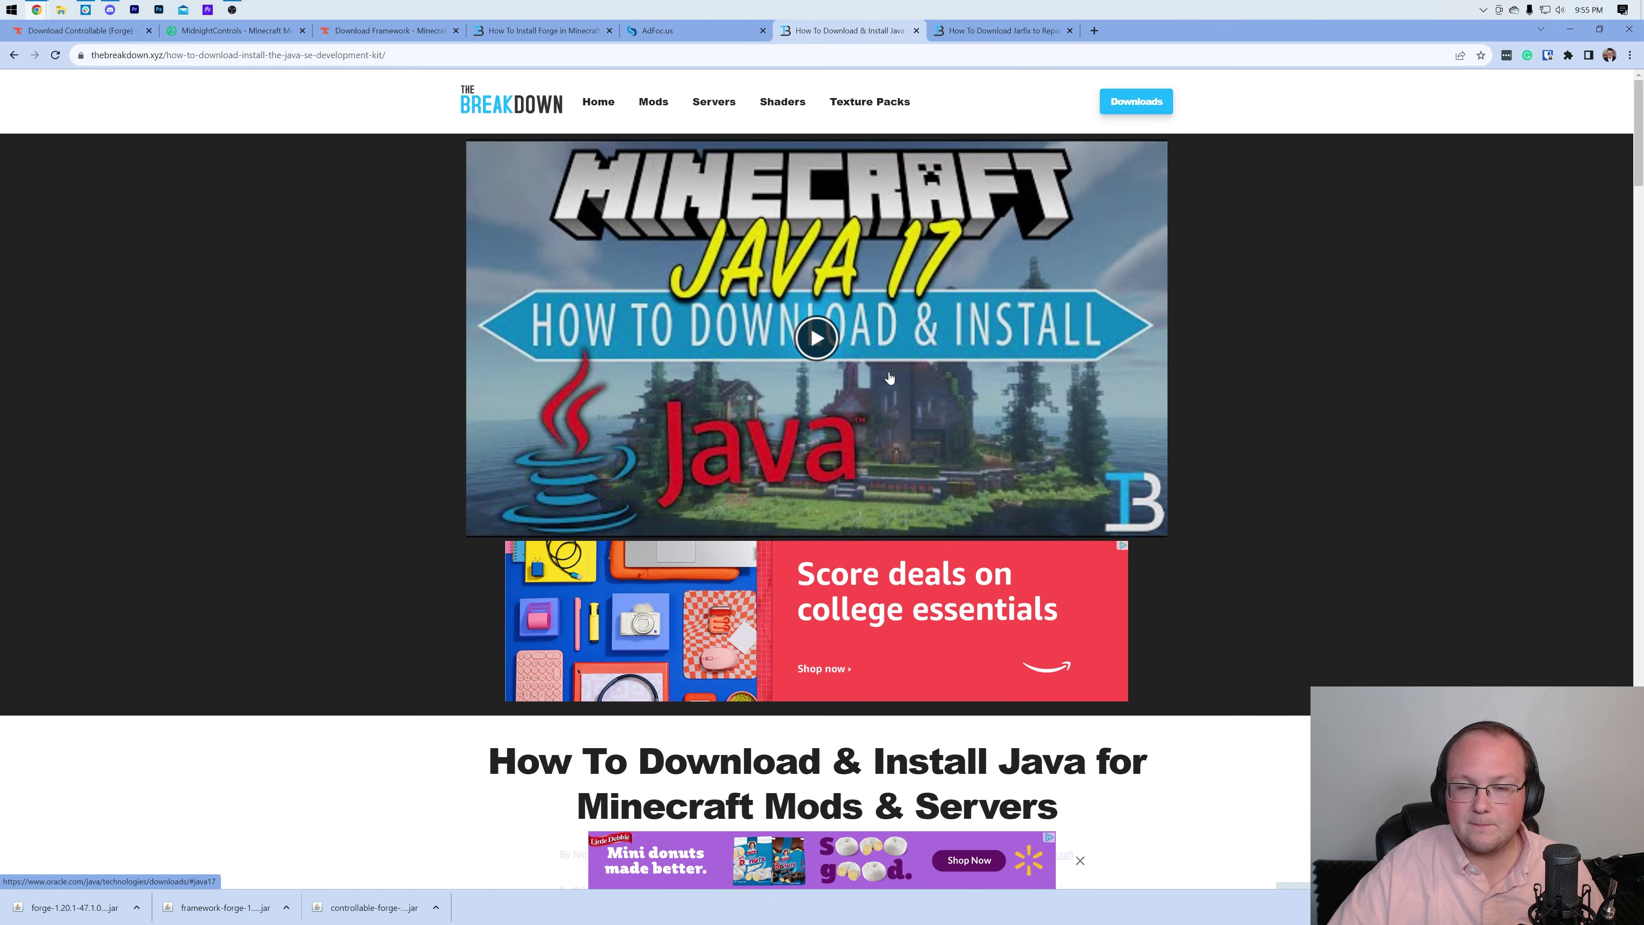
pyautogui.click(1031, 34)
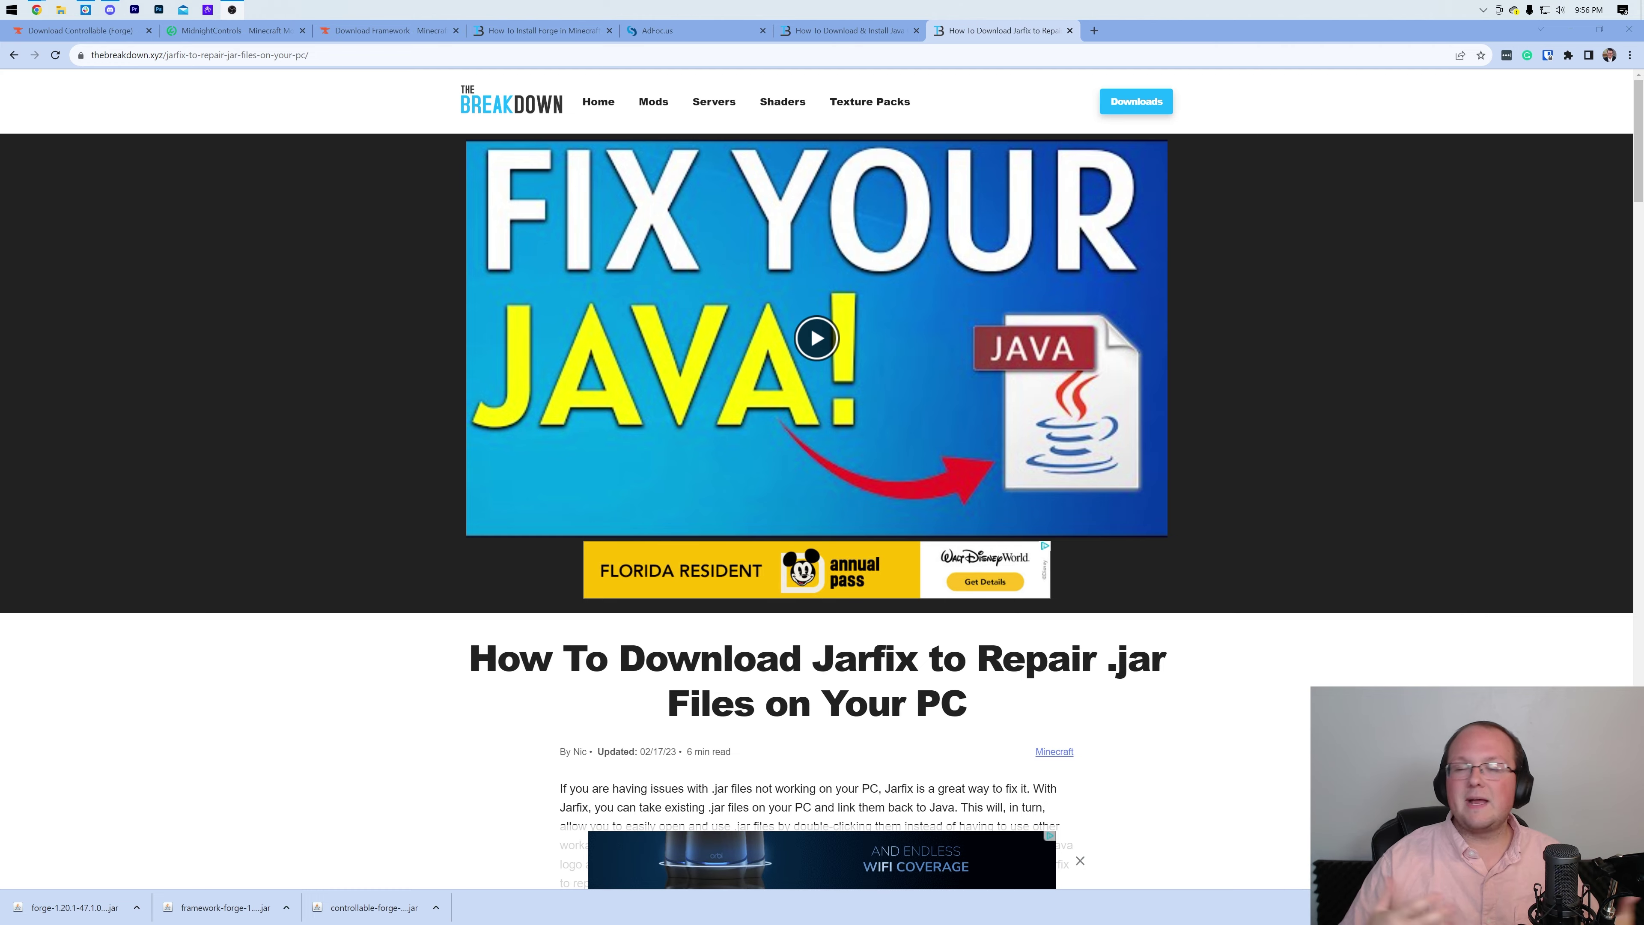
# Step: Flip between the Java and Jarfix guides, ending on Jarfix, then minimize the browser
pyautogui.click(848, 31)
pyautogui.click(1000, 31)
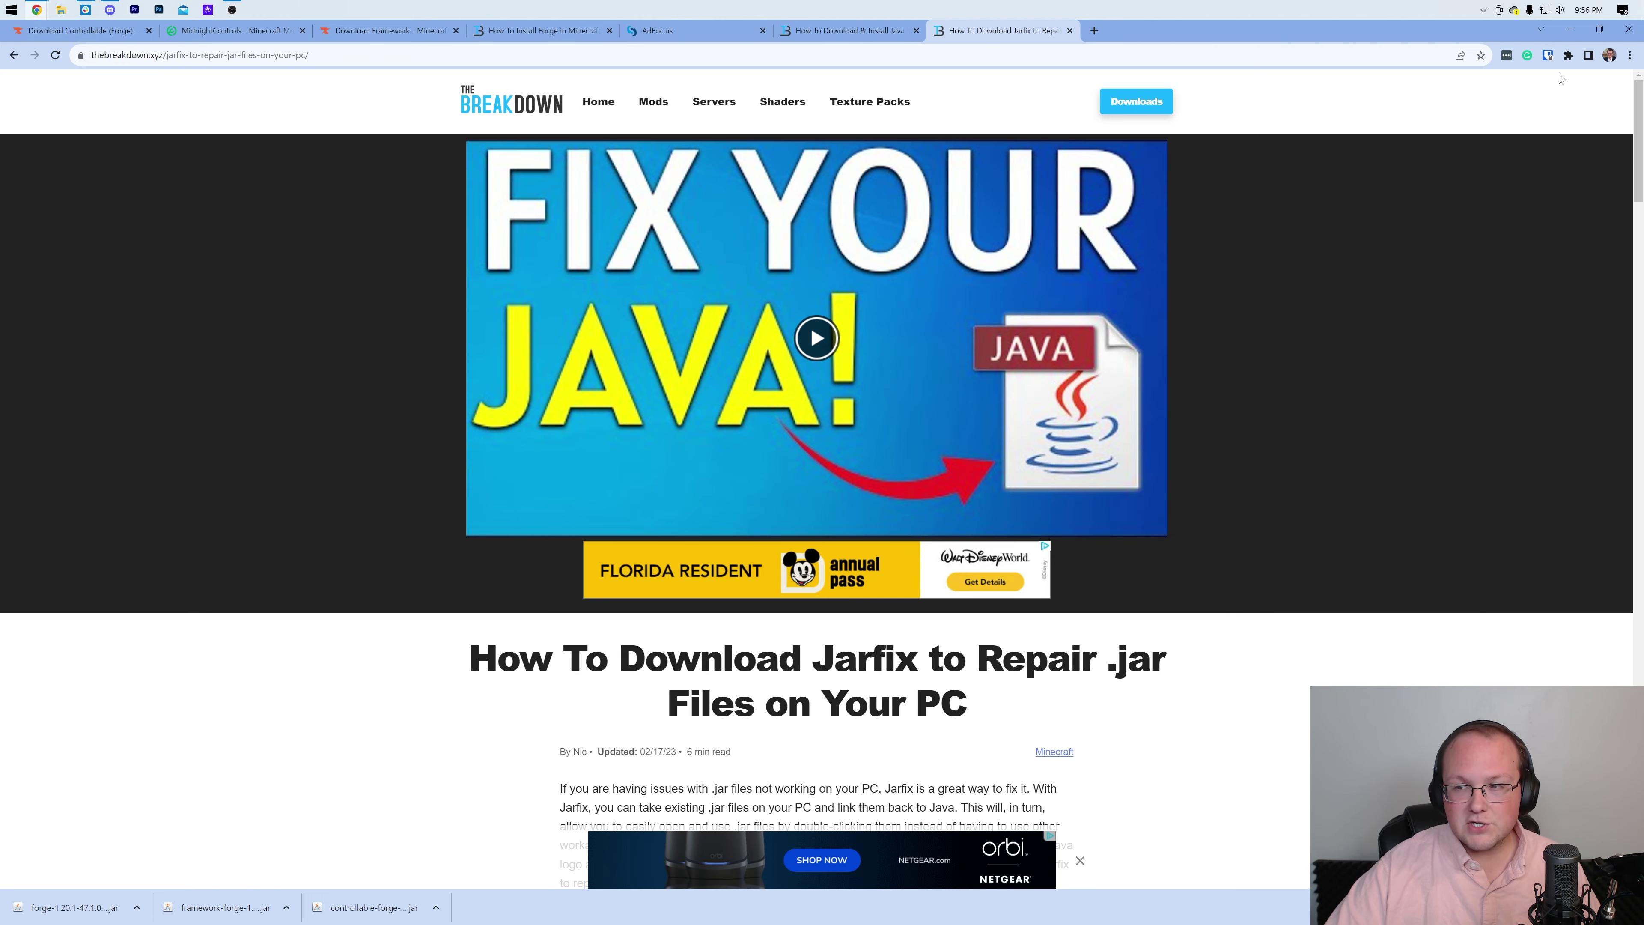
pyautogui.click(1570, 29)
# Step: Run the forge installer jar with Java and install the 1.20.1-forge-47.1.0 client
pyautogui.rightClick(402, 234)
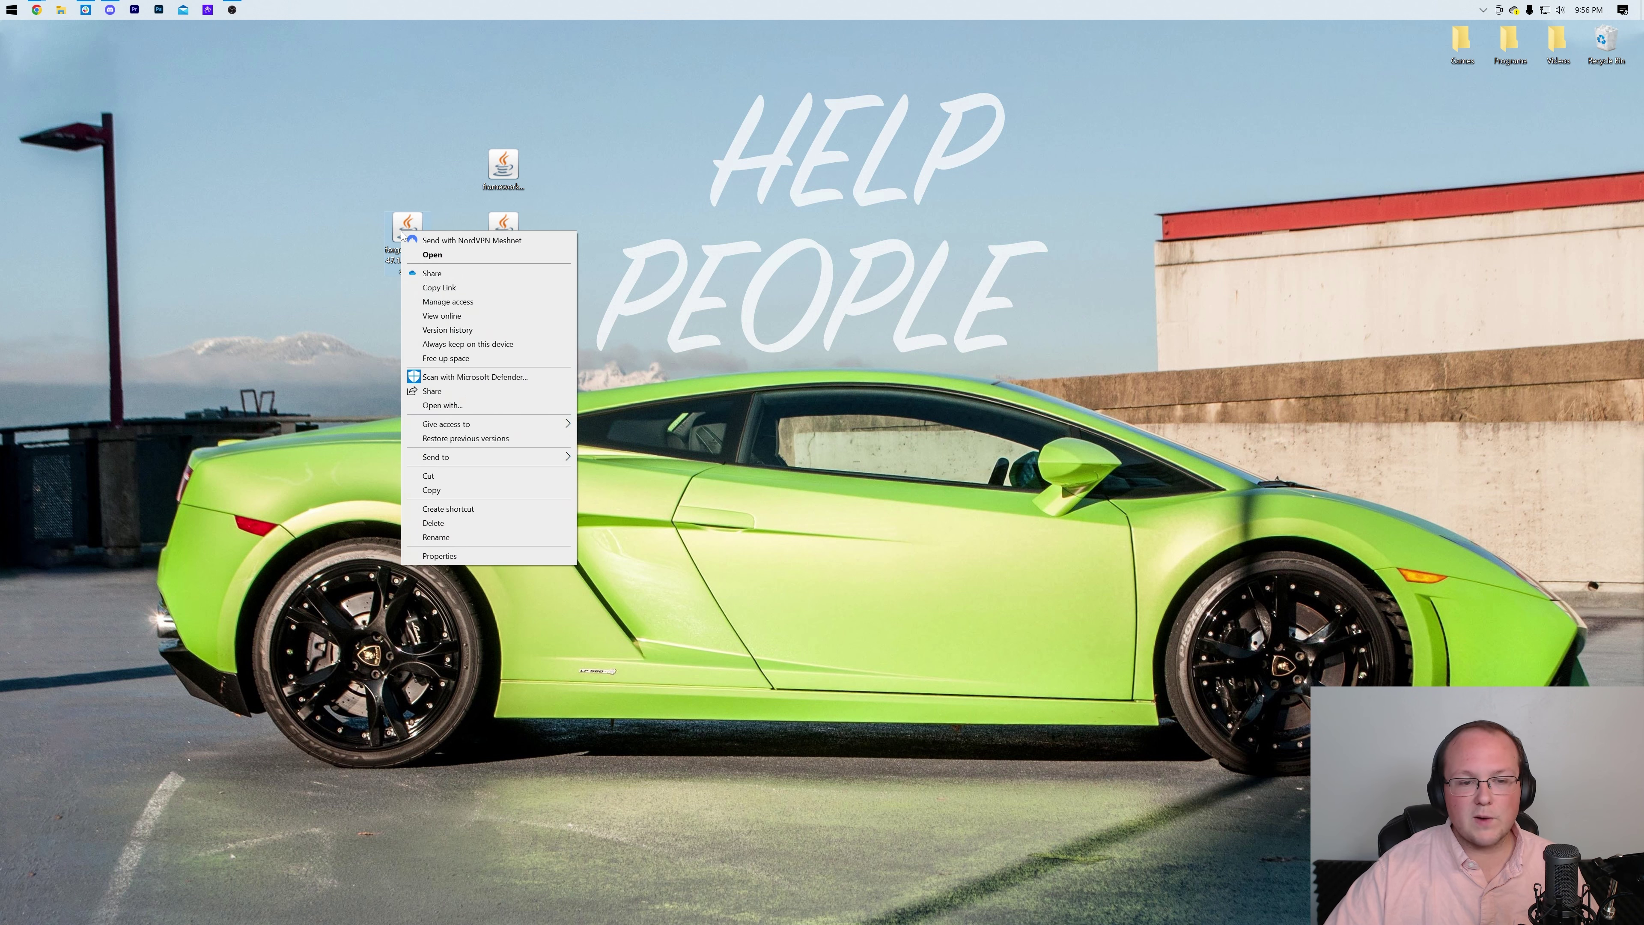
pyautogui.click(482, 408)
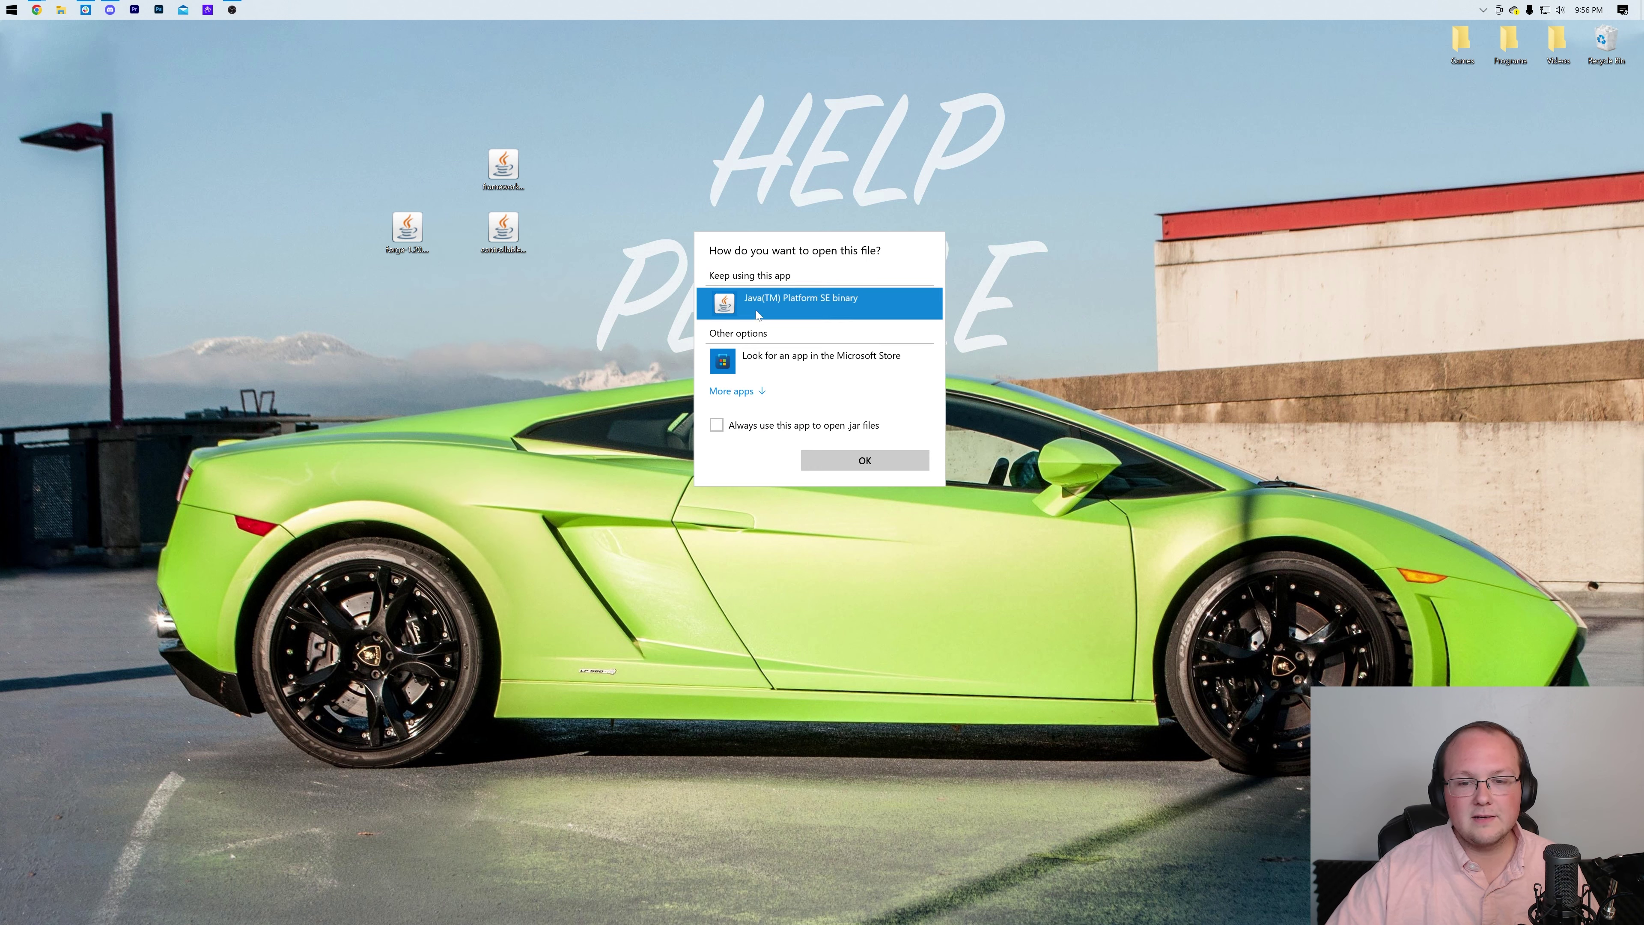
pyautogui.click(817, 462)
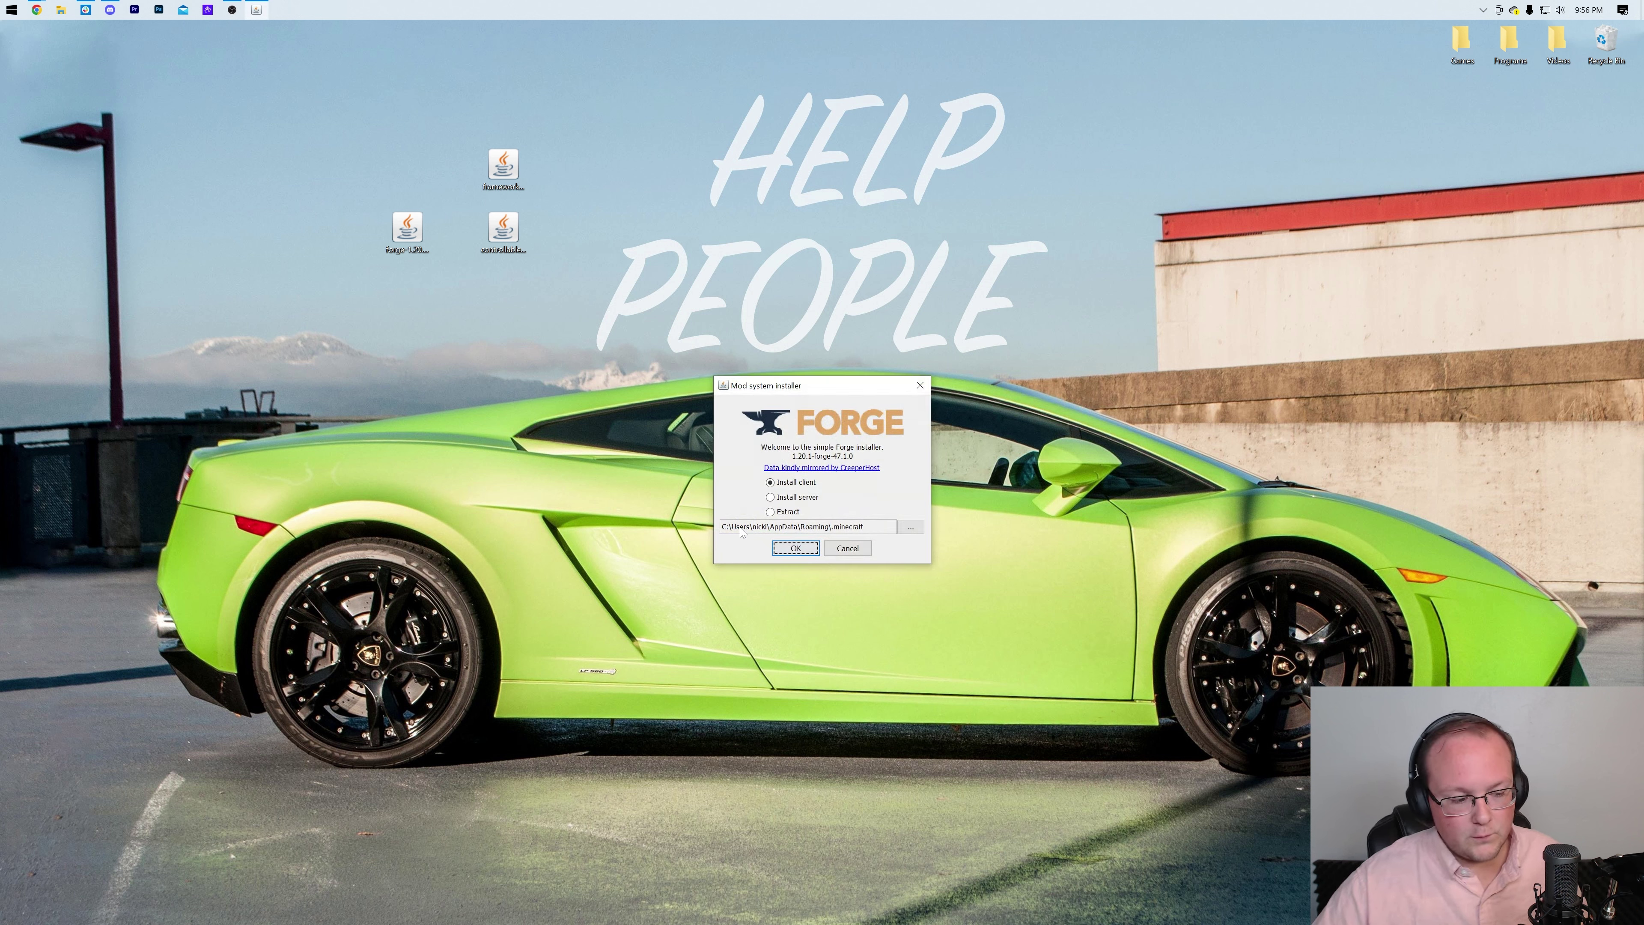
pyautogui.click(782, 486)
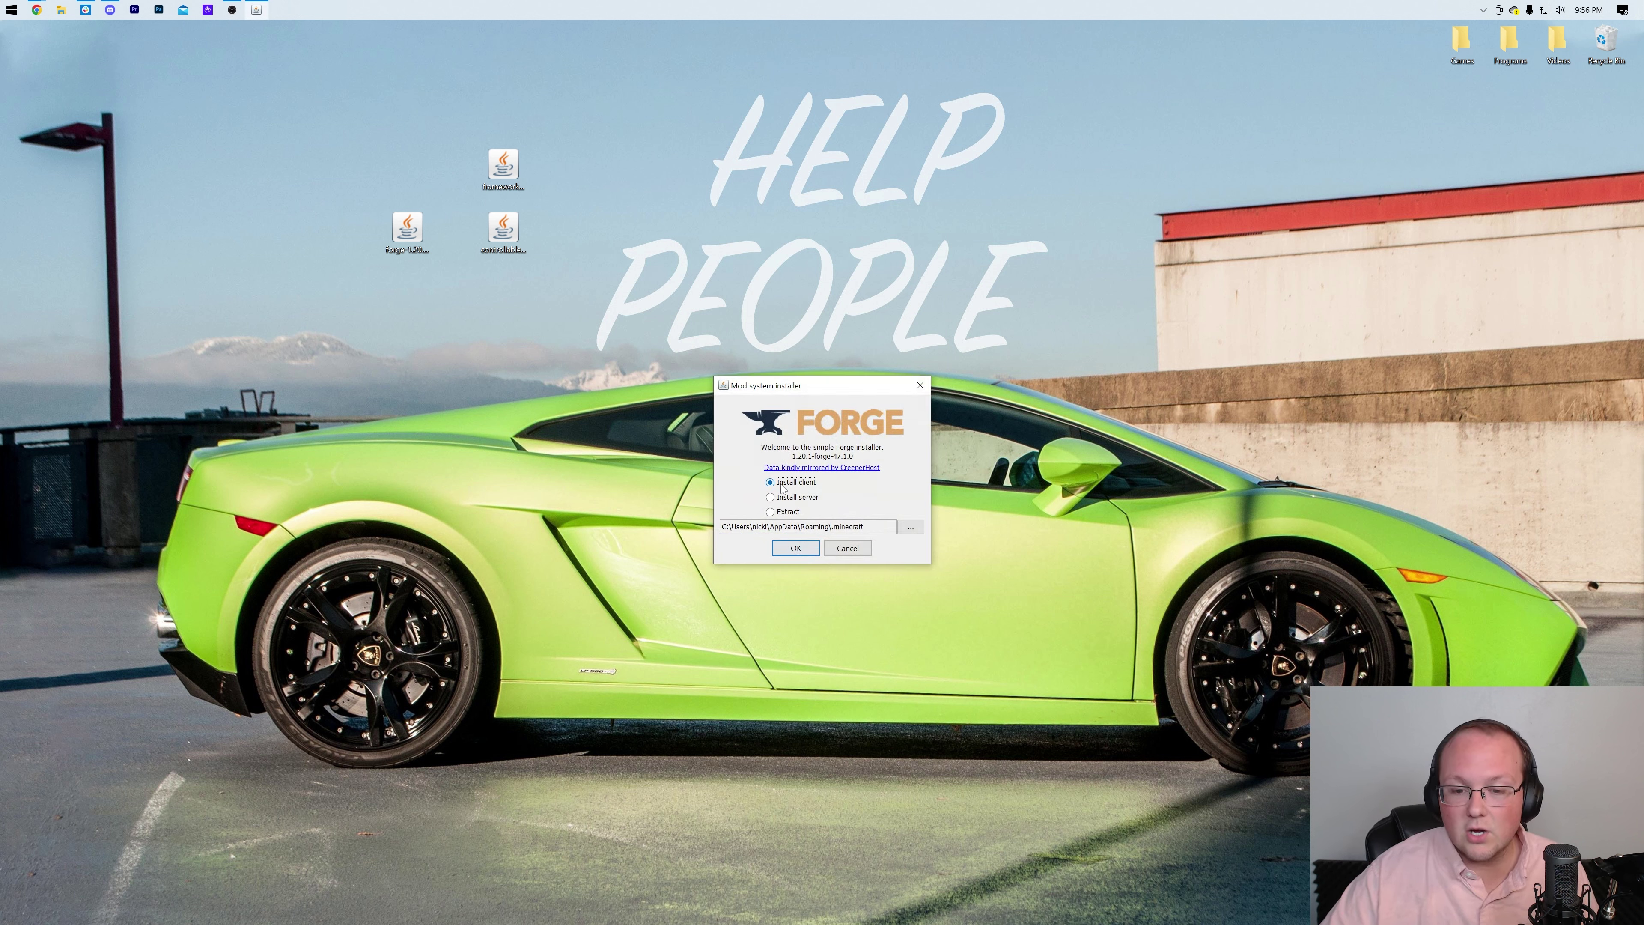
pyautogui.click(796, 549)
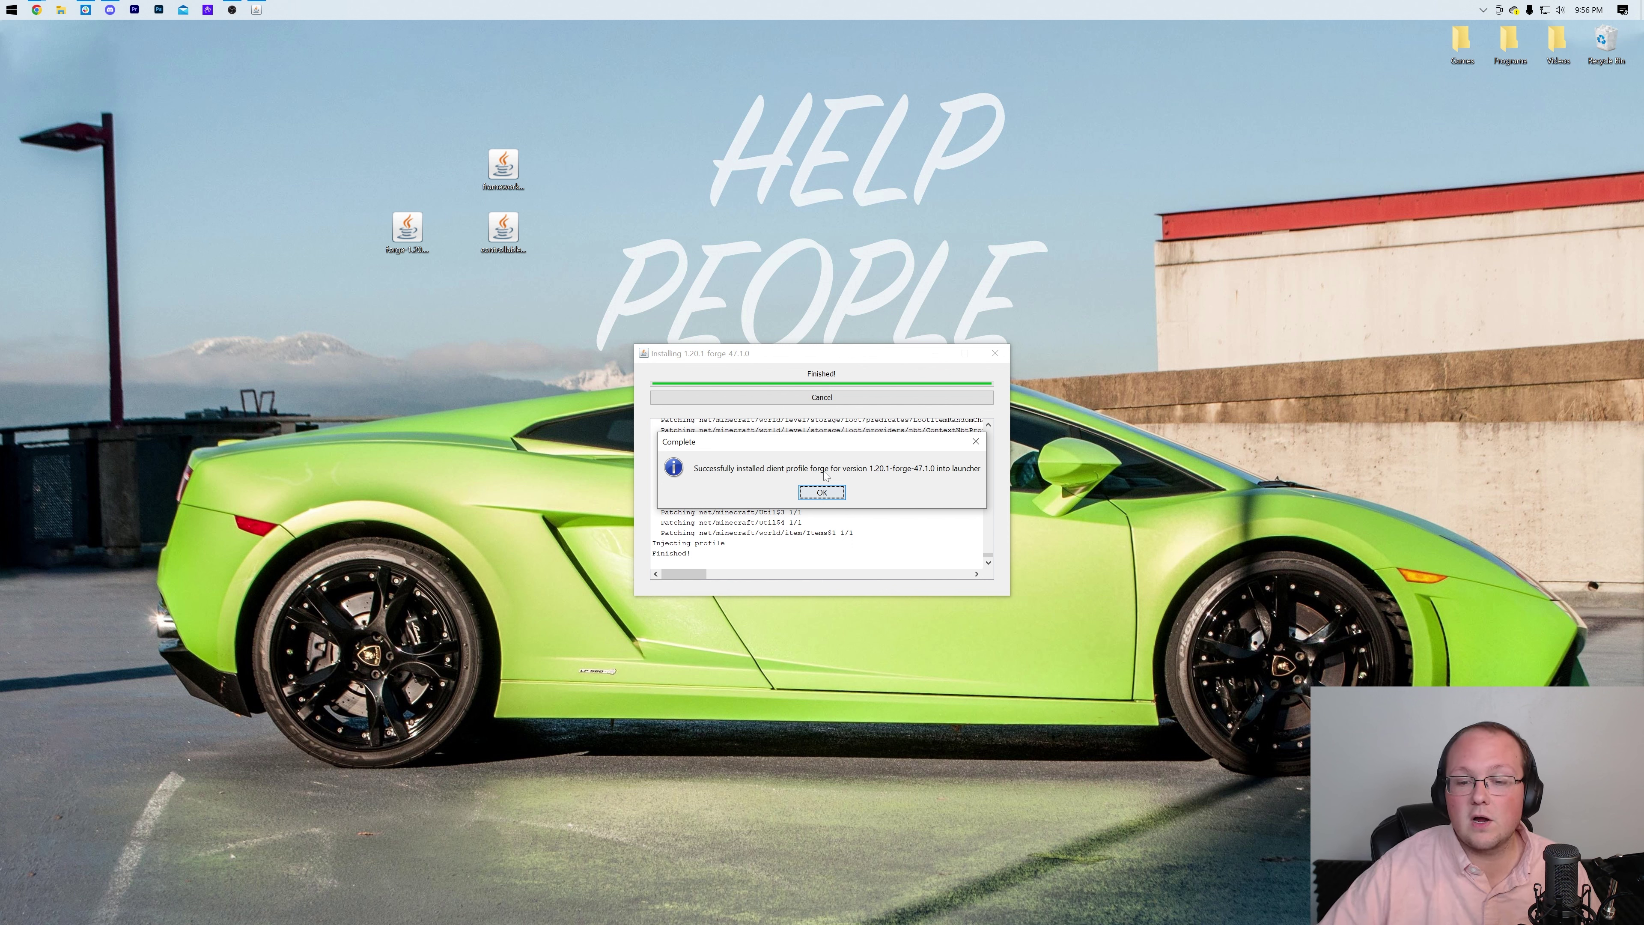
pyautogui.click(821, 493)
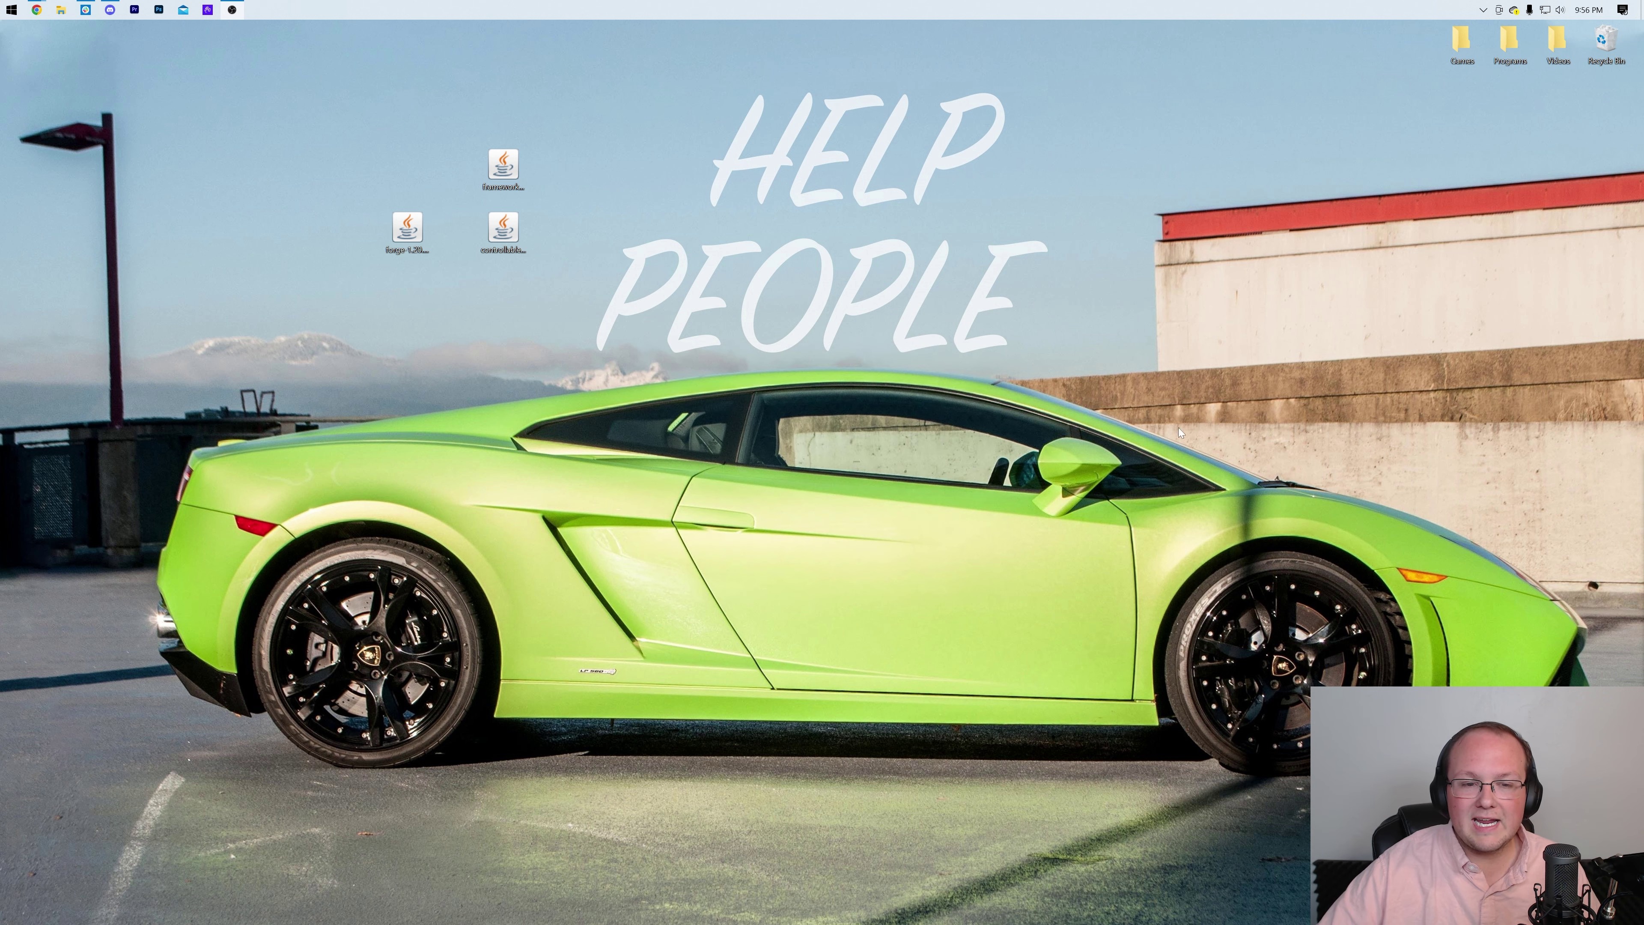
# Step: Delete the installer jar to the Recycle Bin and place the Framework and Controllable jars side by side
pyautogui.moveTo(408, 232); pyautogui.dragTo(1606, 42)
pyautogui.moveTo(488, 186); pyautogui.dragTo(424, 185)
pyautogui.moveTo(518, 252); pyautogui.dragTo(470, 190)
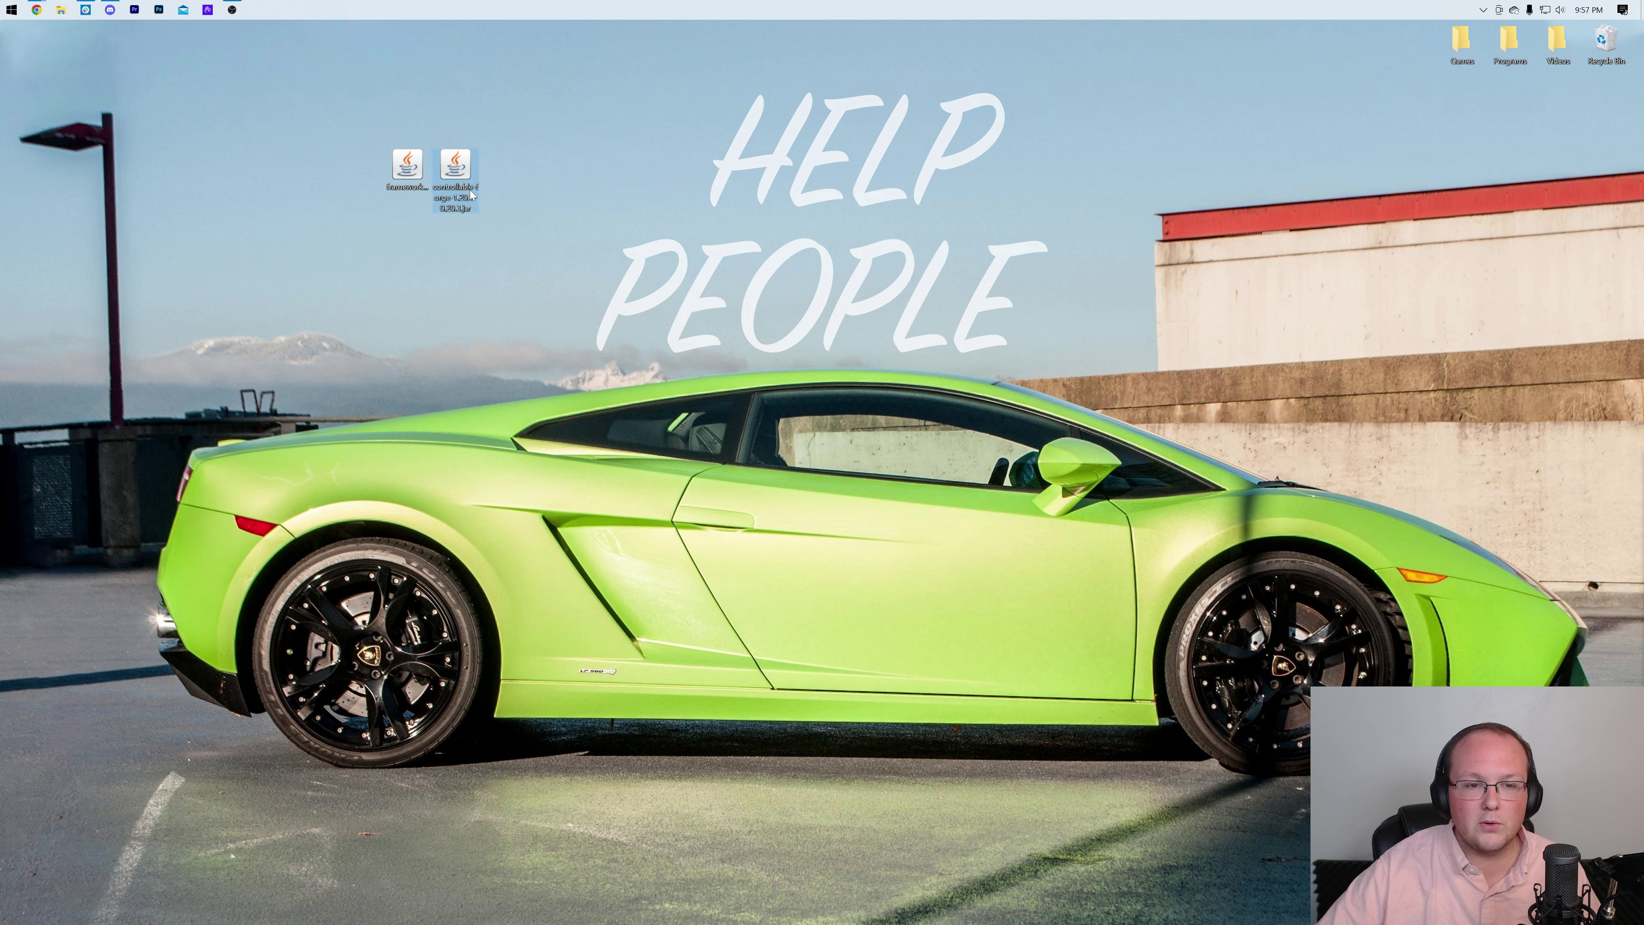